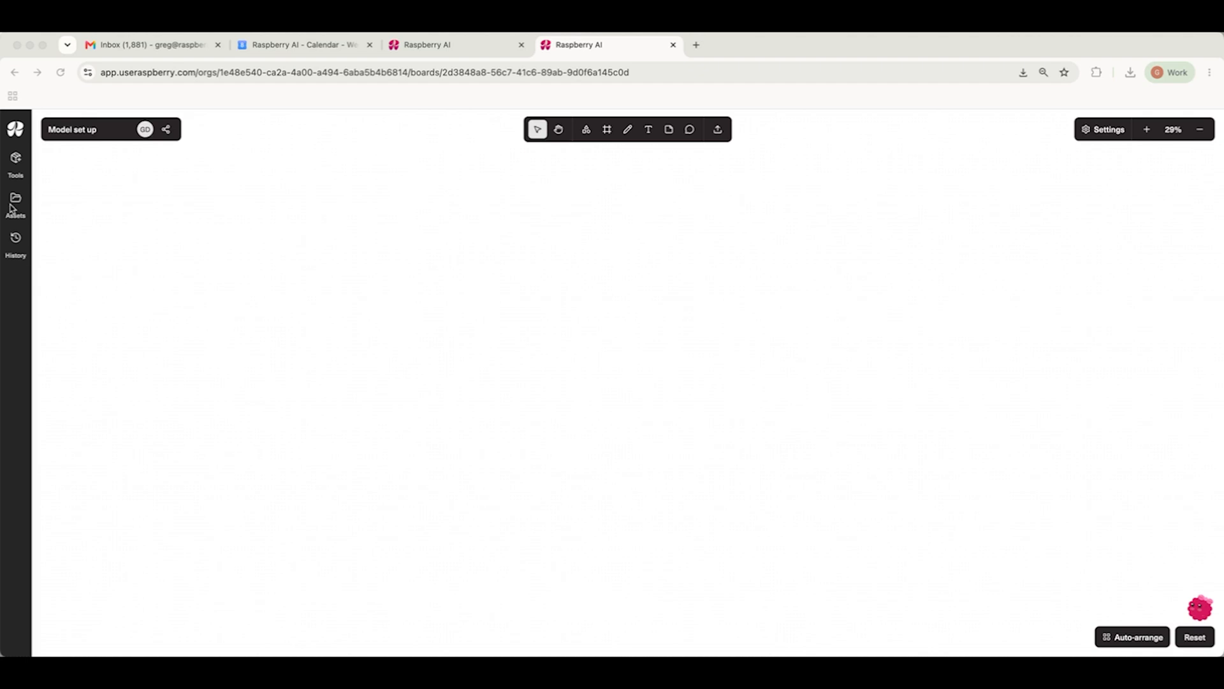
Step: Add a Lifestyle Photography generator node to the board
{"action": "left_click", "coordinate": [14, 165]}
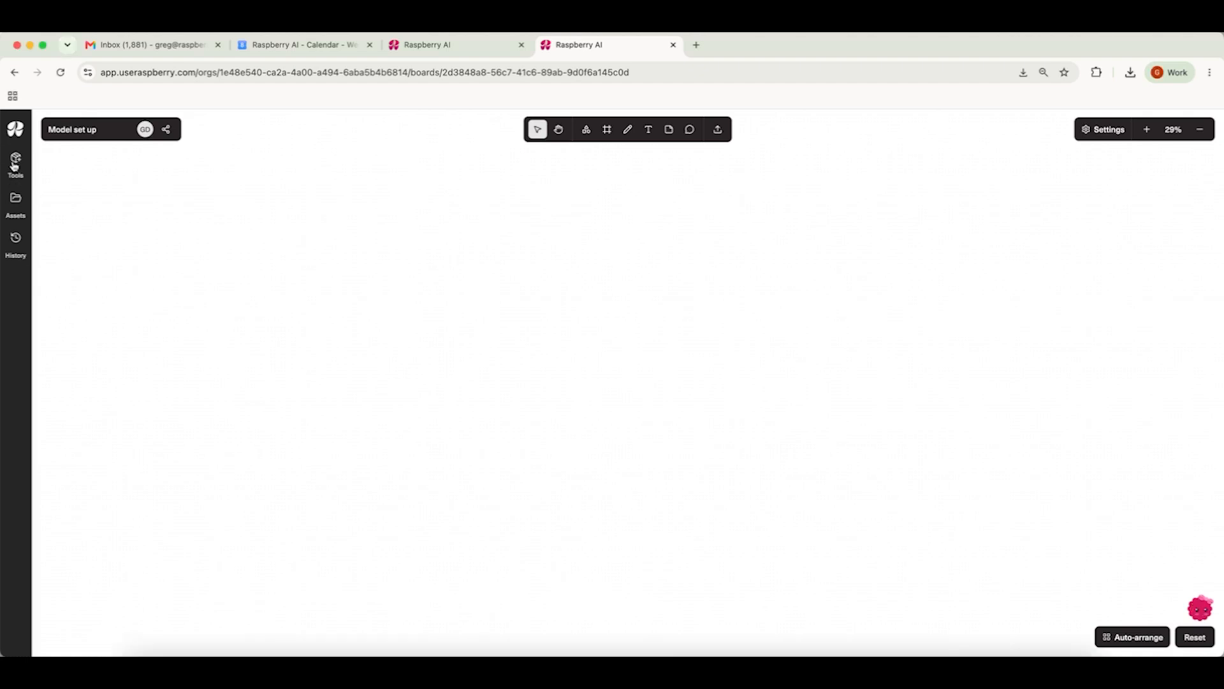
{"action": "left_click_drag", "start_coordinate": [146, 181], "coordinate": [496, 367]}
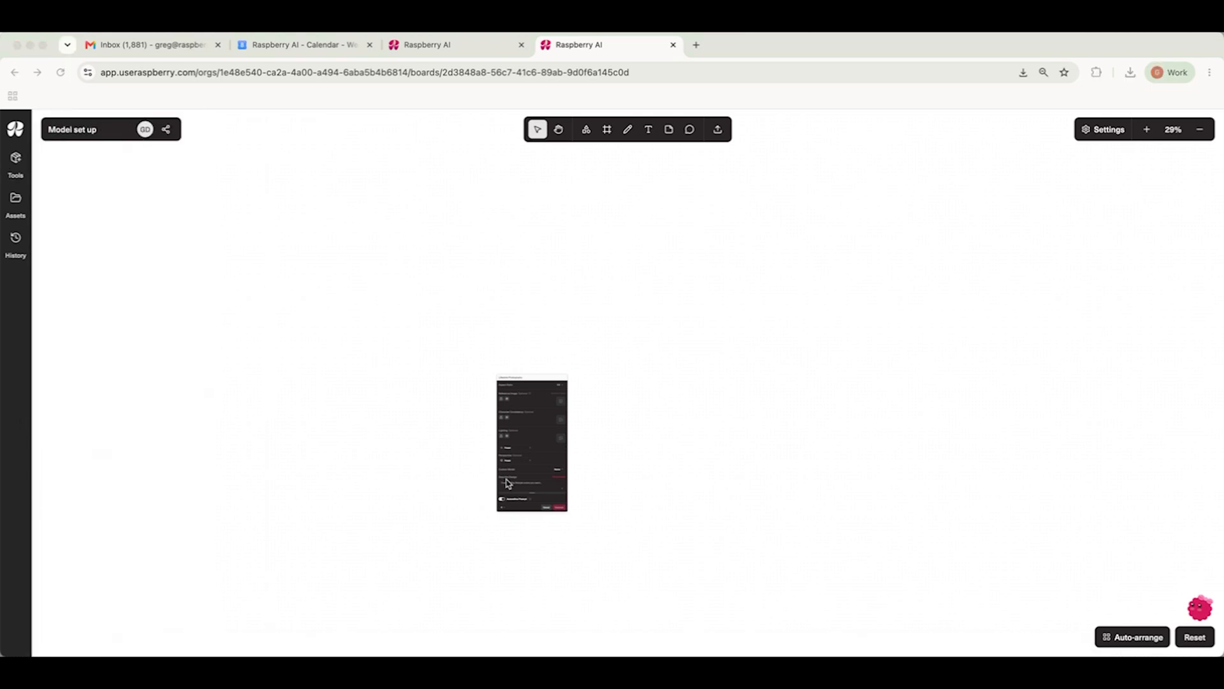
Step: Ask Prompt Assist to create an ecom model-shot prompt for a classic, modern blonde model wearing a simple black swimsuit
{"action": "left_click", "coordinate": [445, 499]}
{"action": "scroll", "coordinate": [445, 499], "scroll_direction": "up", "scroll_amount": 5}
{"action": "scroll", "coordinate": [446, 498], "scroll_direction": "right", "scroll_amount": 1}
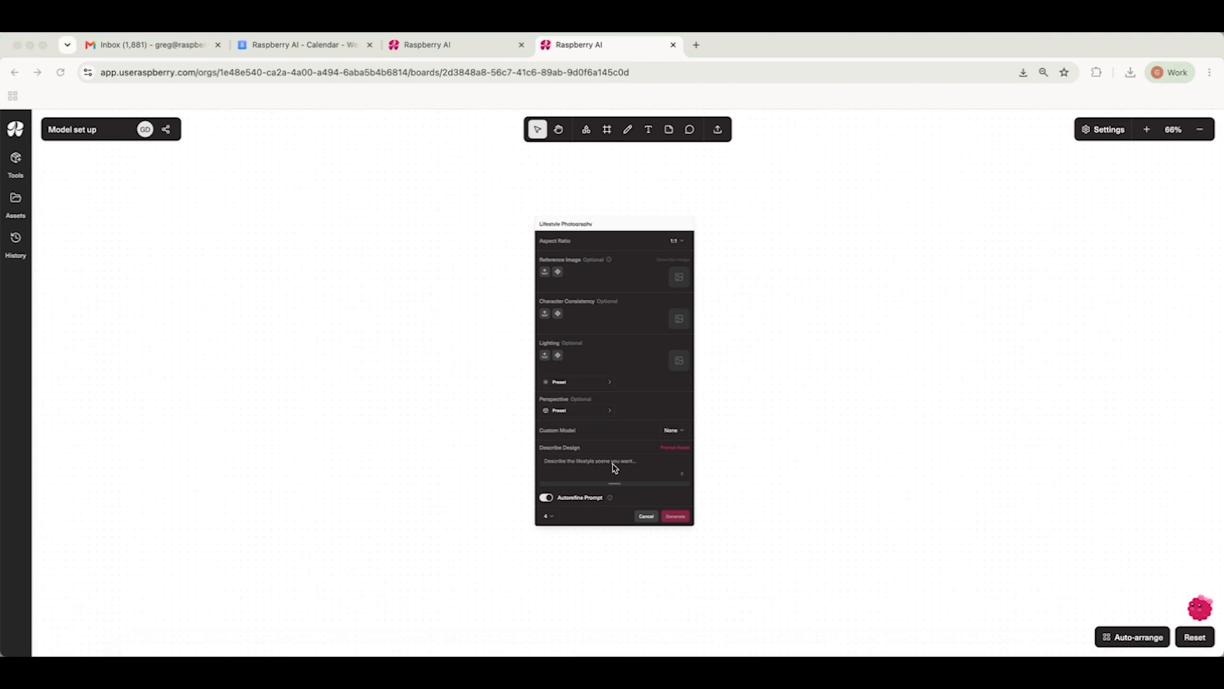
{"action": "left_click", "coordinate": [677, 448]}
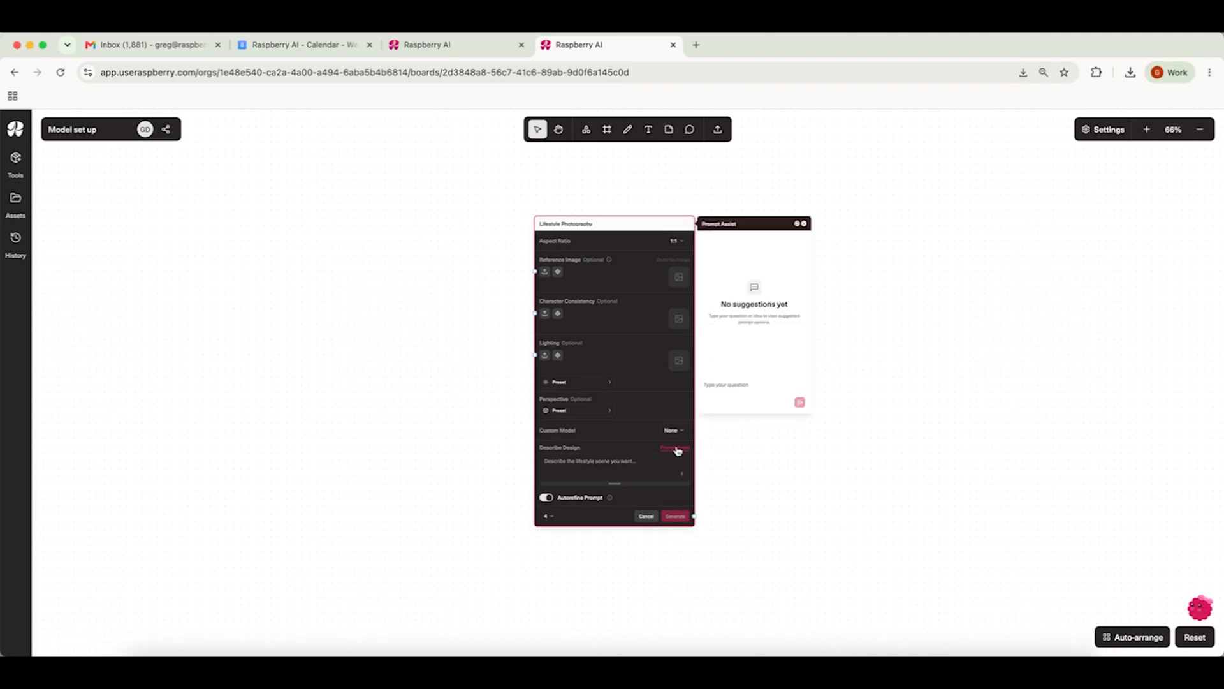
{"action": "left_click", "coordinate": [738, 385]}
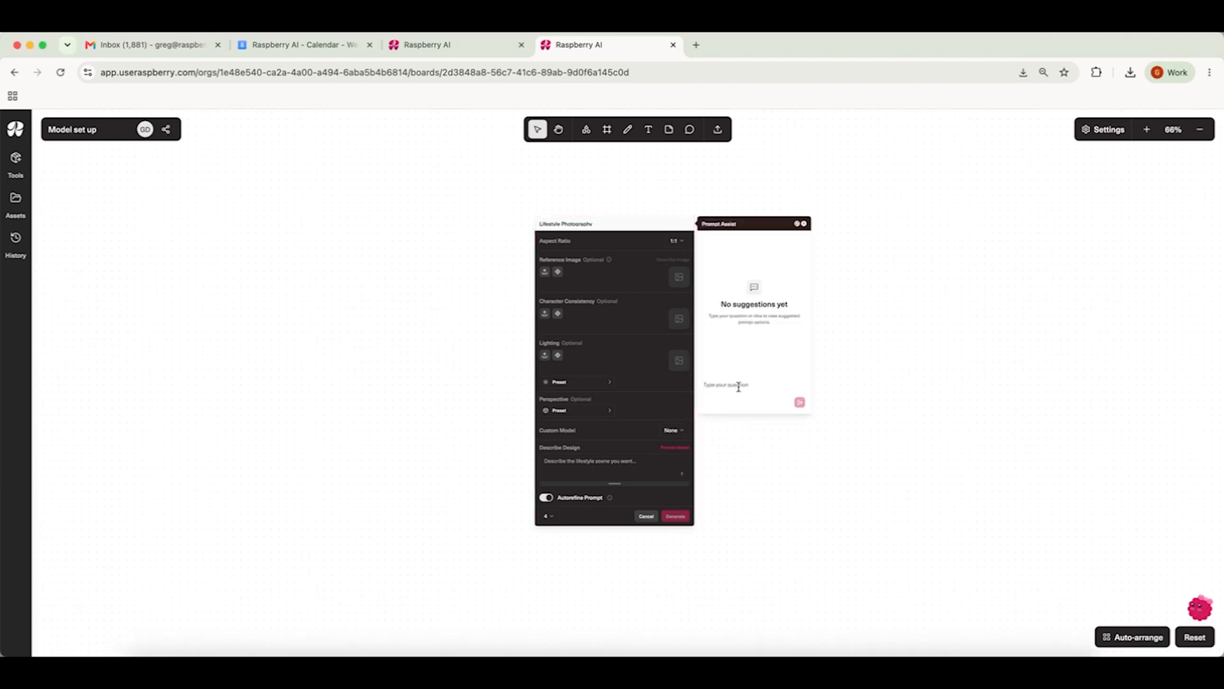
{"action": "type", "text": "Create a prompt for an ecom model shot, blonde from east london, classic and modern features, expand on the hairstyle and details, wearing a simple black swimsuit"}
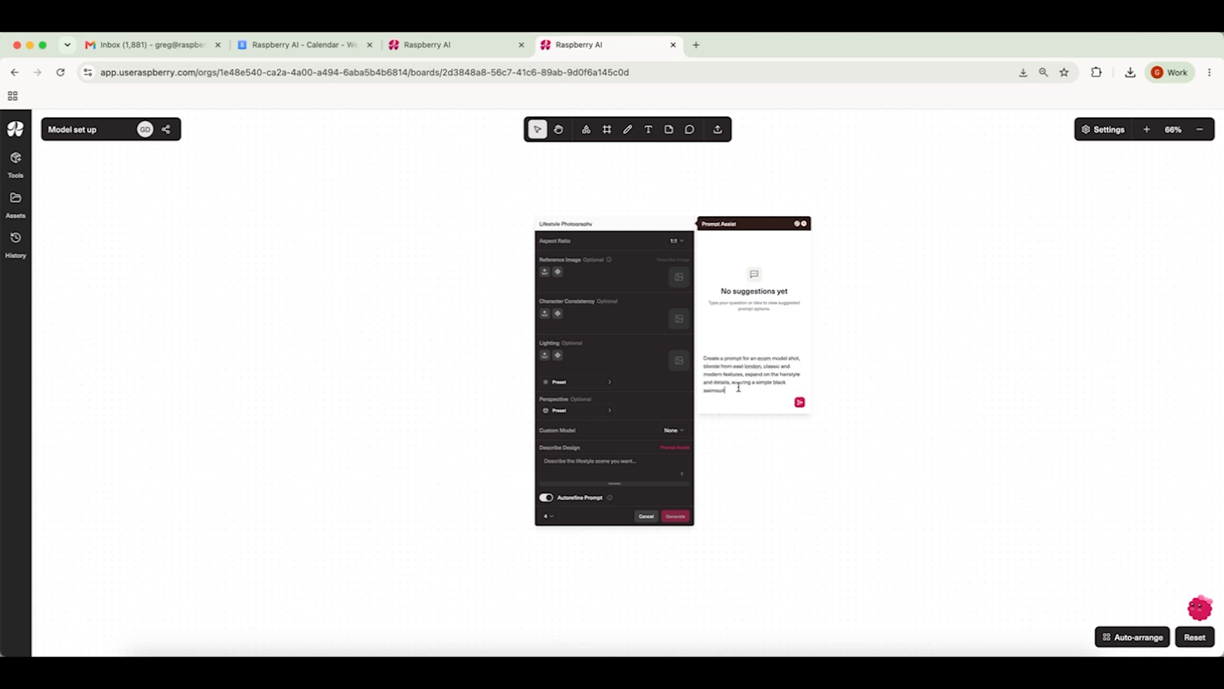
{"action": "left_click", "coordinate": [800, 402]}
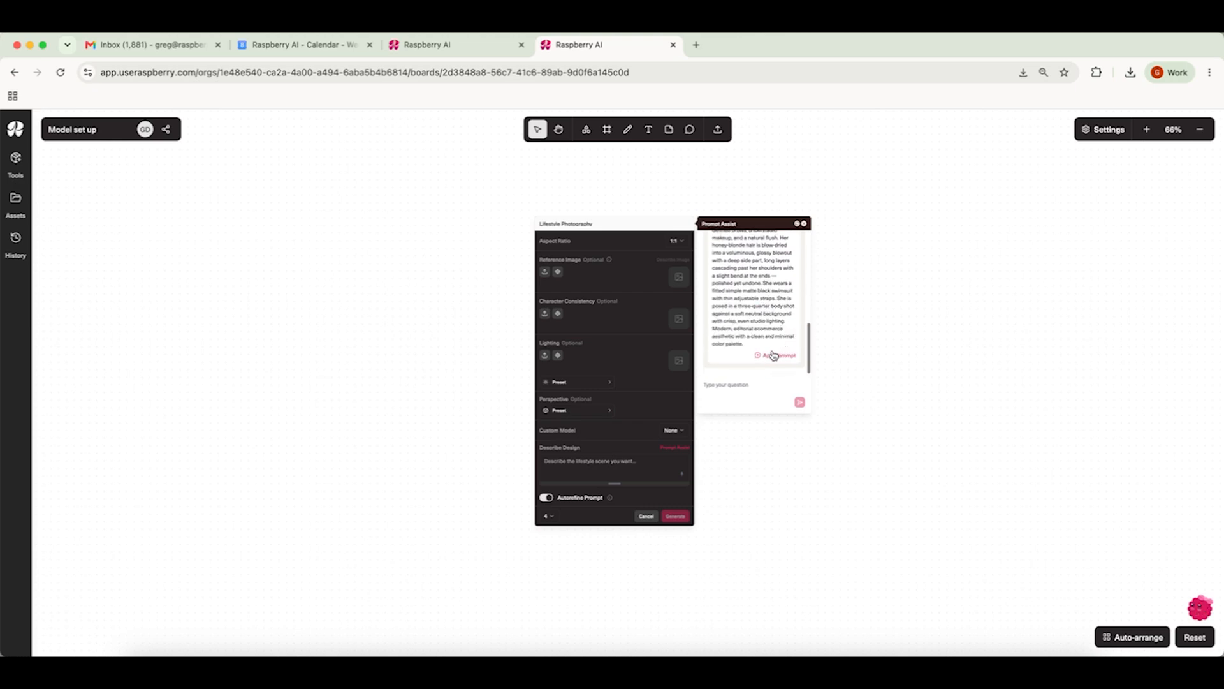
Step: Apply the suggested prompt to the design description and generate four images
{"action": "left_click", "coordinate": [774, 357]}
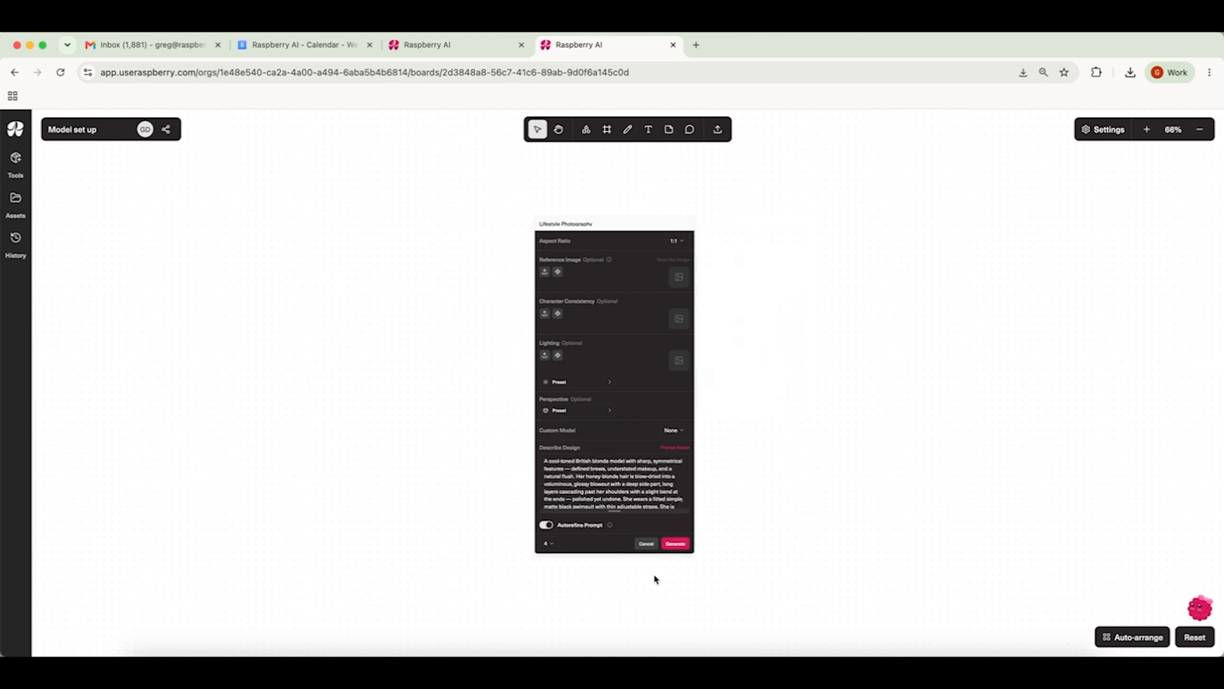
{"action": "left_click", "coordinate": [674, 545]}
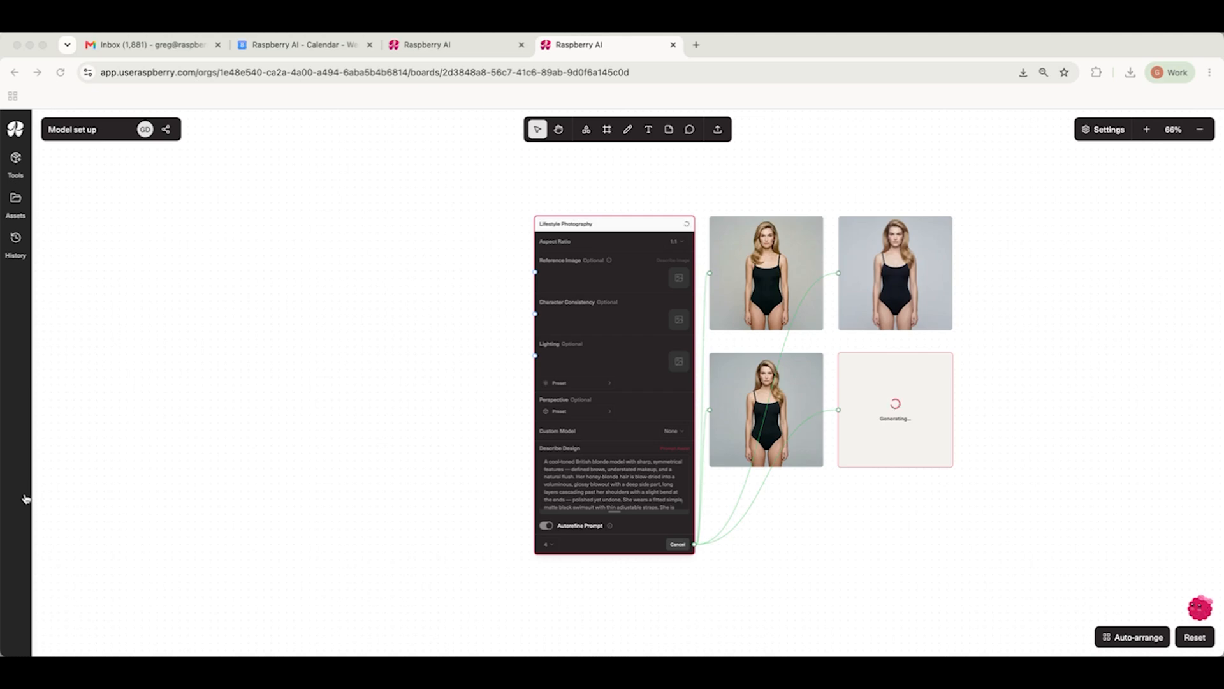
Step: Describe the connected reference photo of the man and use that description as the design prompt
{"action": "left_click_drag", "start_coordinate": [404, 580], "coordinate": [382, 271]}
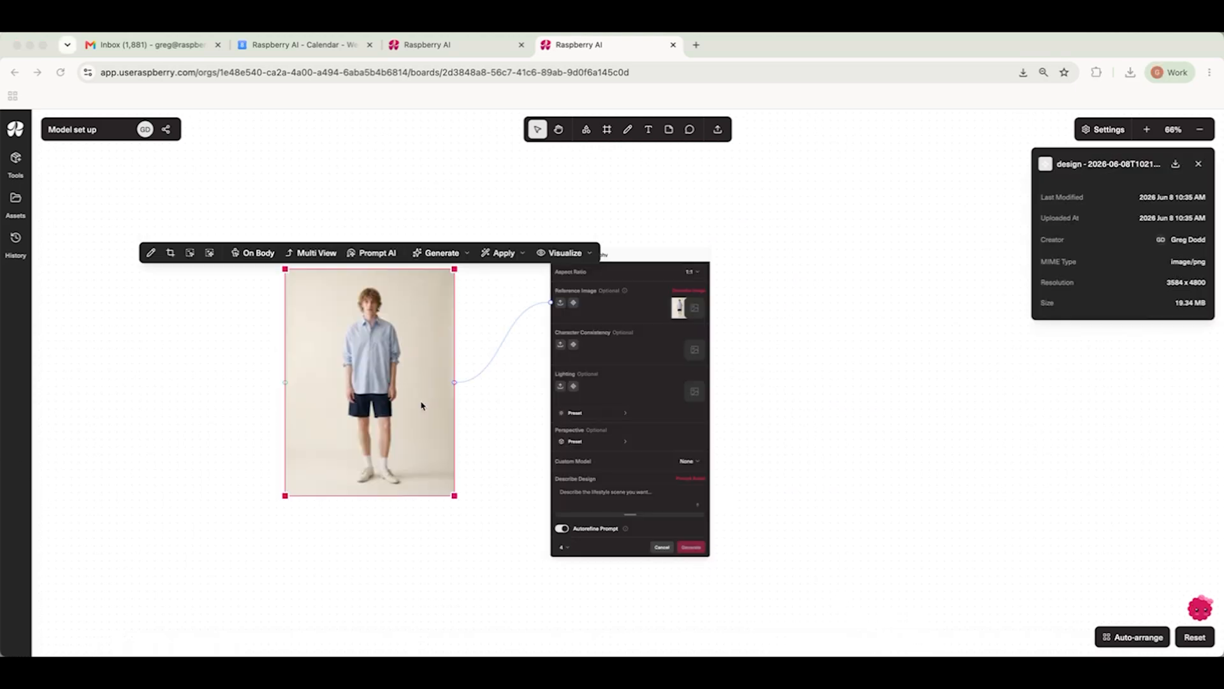
{"action": "left_click", "coordinate": [658, 266]}
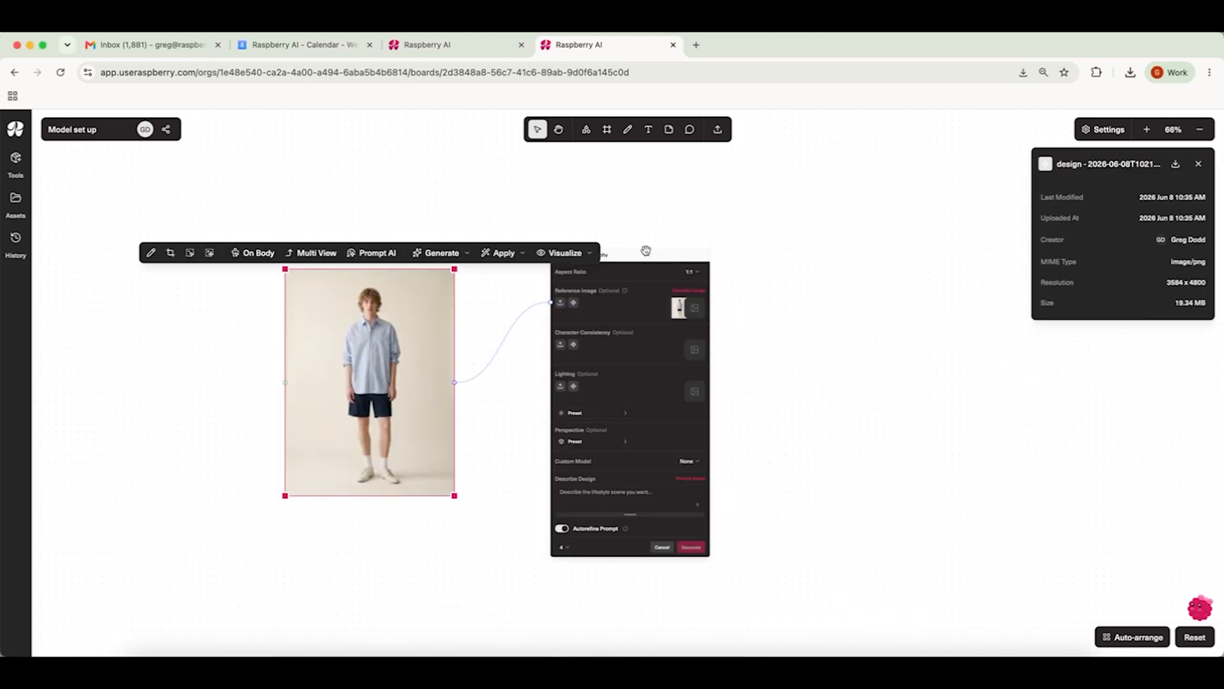
{"action": "left_click", "coordinate": [688, 290]}
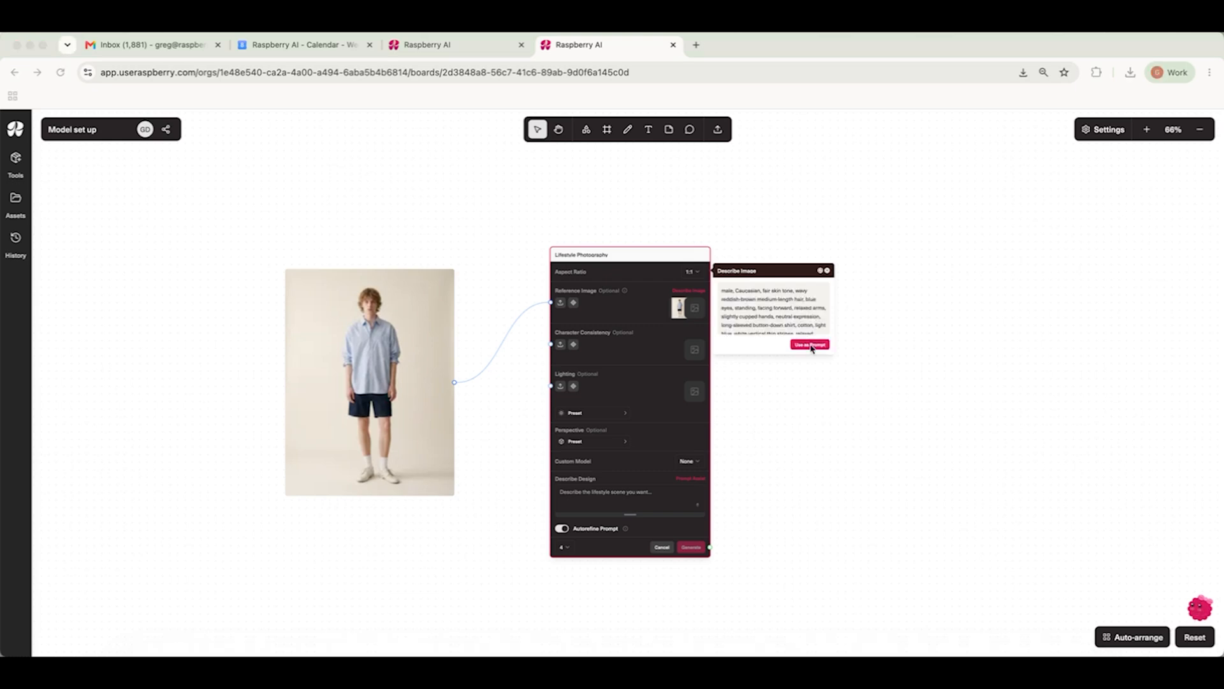
{"action": "left_click", "coordinate": [812, 346]}
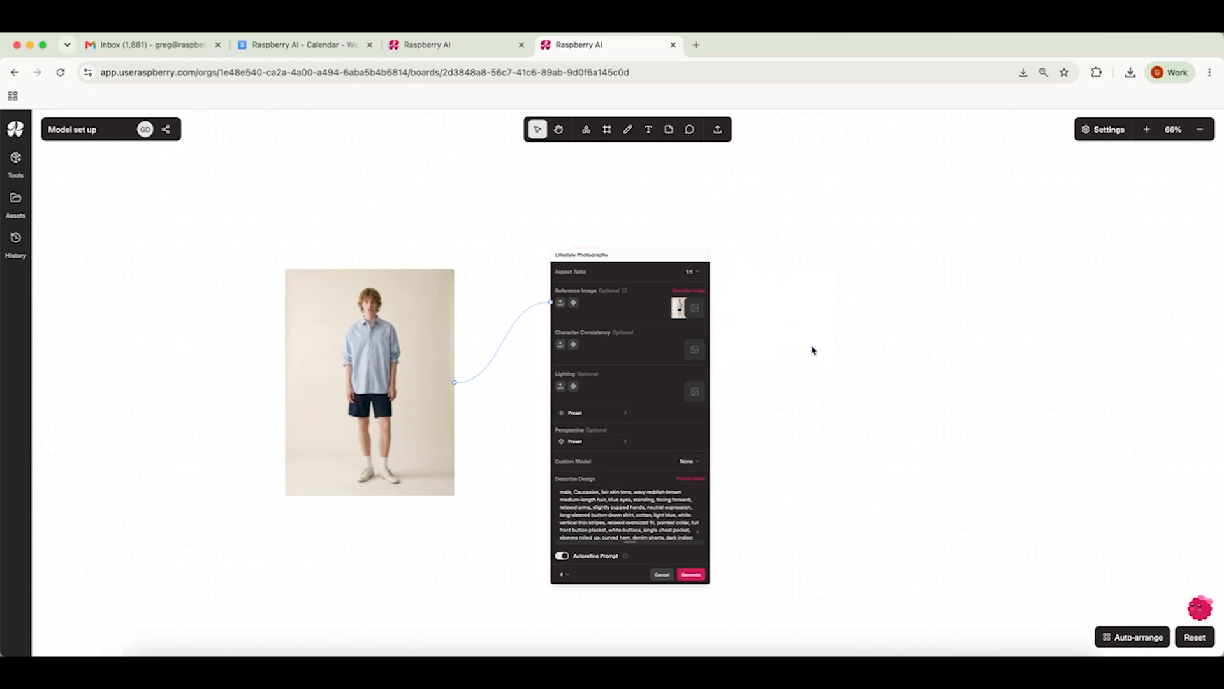
Step: Remove the reference image link and set the aspect ratio to 3:4
{"action": "left_click", "coordinate": [497, 356]}
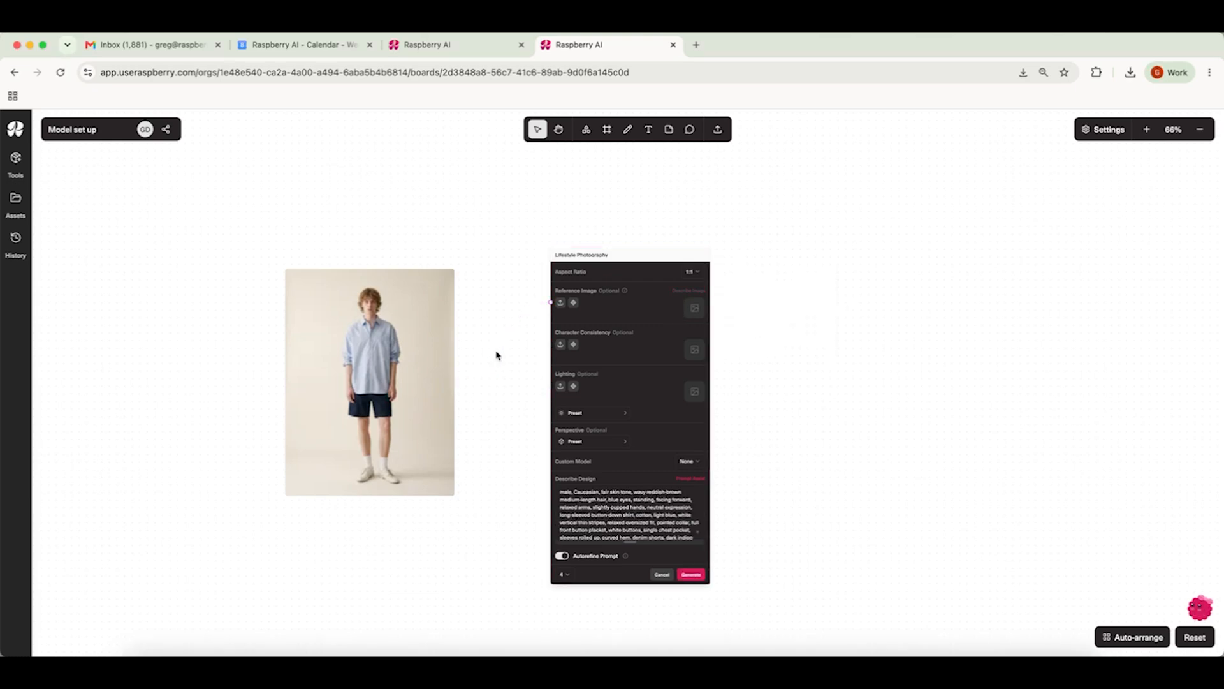
{"action": "left_click", "coordinate": [691, 273]}
{"action": "left_click", "coordinate": [707, 373]}
Step: Turn off Autorefine Prompt and generate the images
{"action": "left_click", "coordinate": [561, 557]}
{"action": "left_click", "coordinate": [699, 577]}
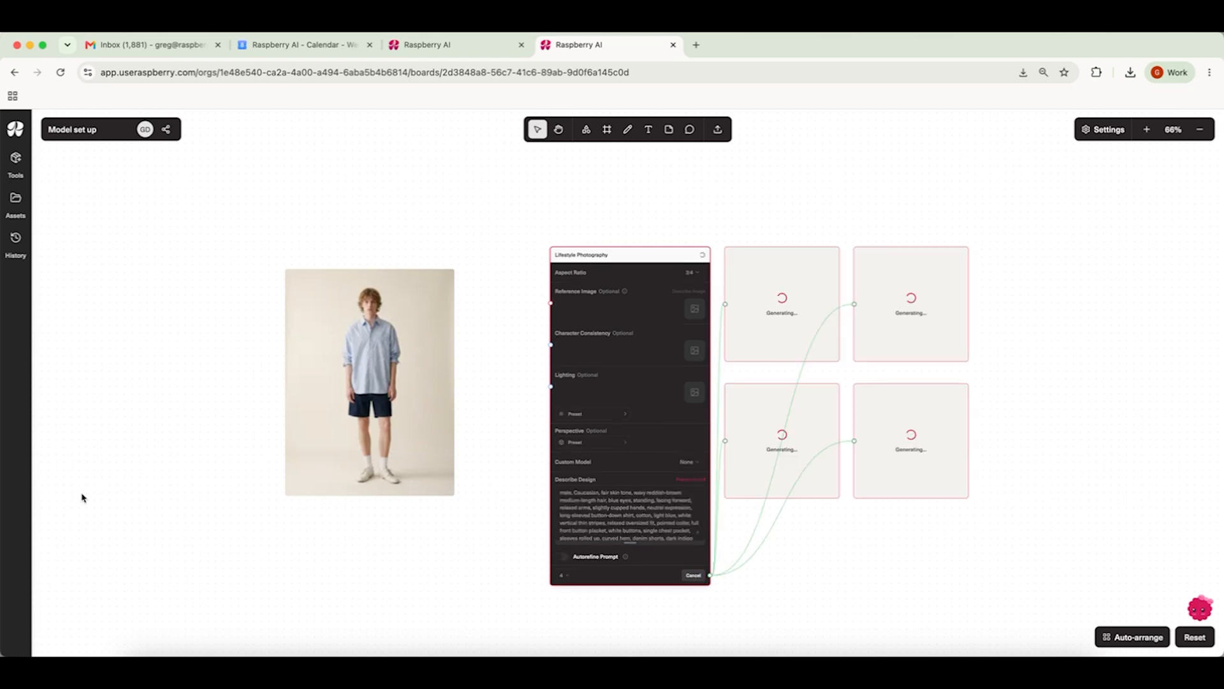
Step: Upscale the first generated image of the man to 4K
{"action": "scroll", "coordinate": [706, 464], "scroll_direction": "right", "scroll_amount": 3}
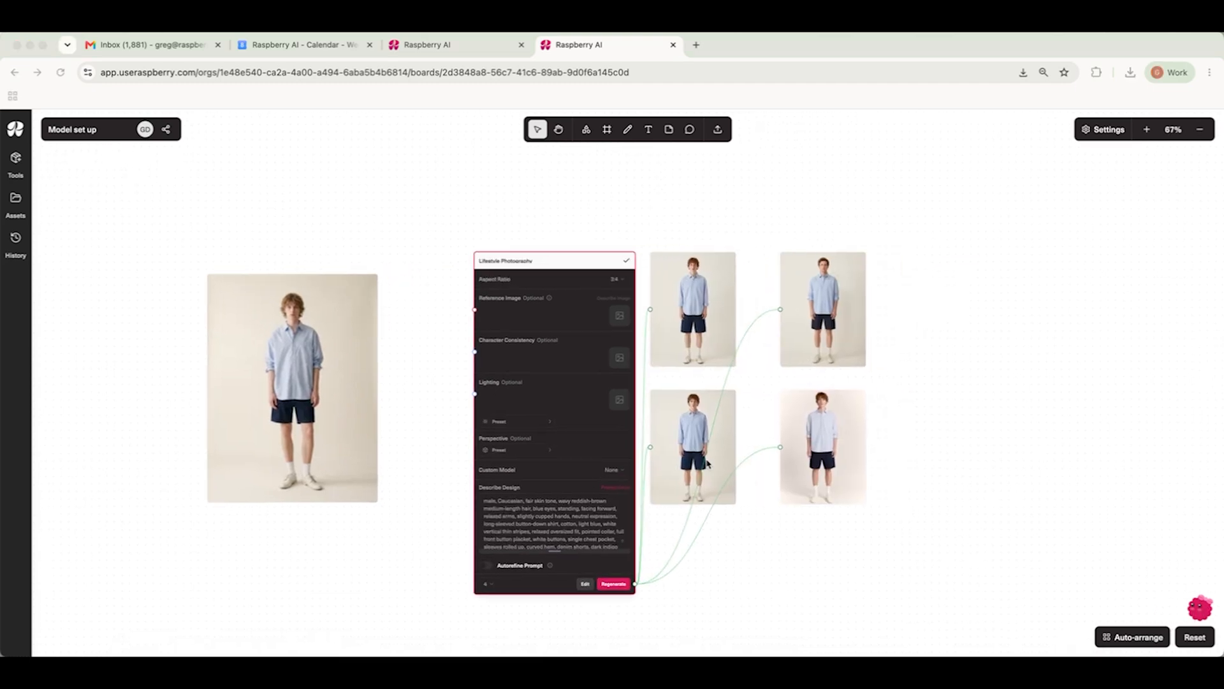
{"action": "scroll", "coordinate": [912, 342], "scroll_direction": "up", "scroll_amount": 5}
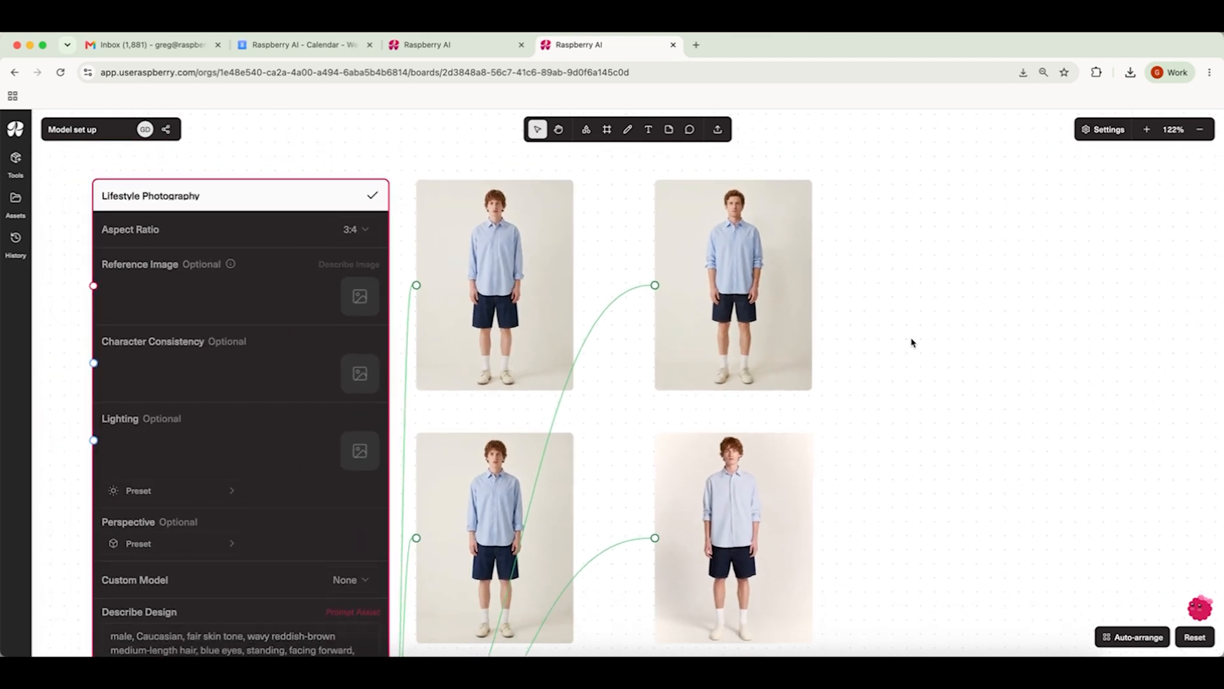
{"action": "scroll", "coordinate": [887, 415], "scroll_direction": "right", "scroll_amount": 2}
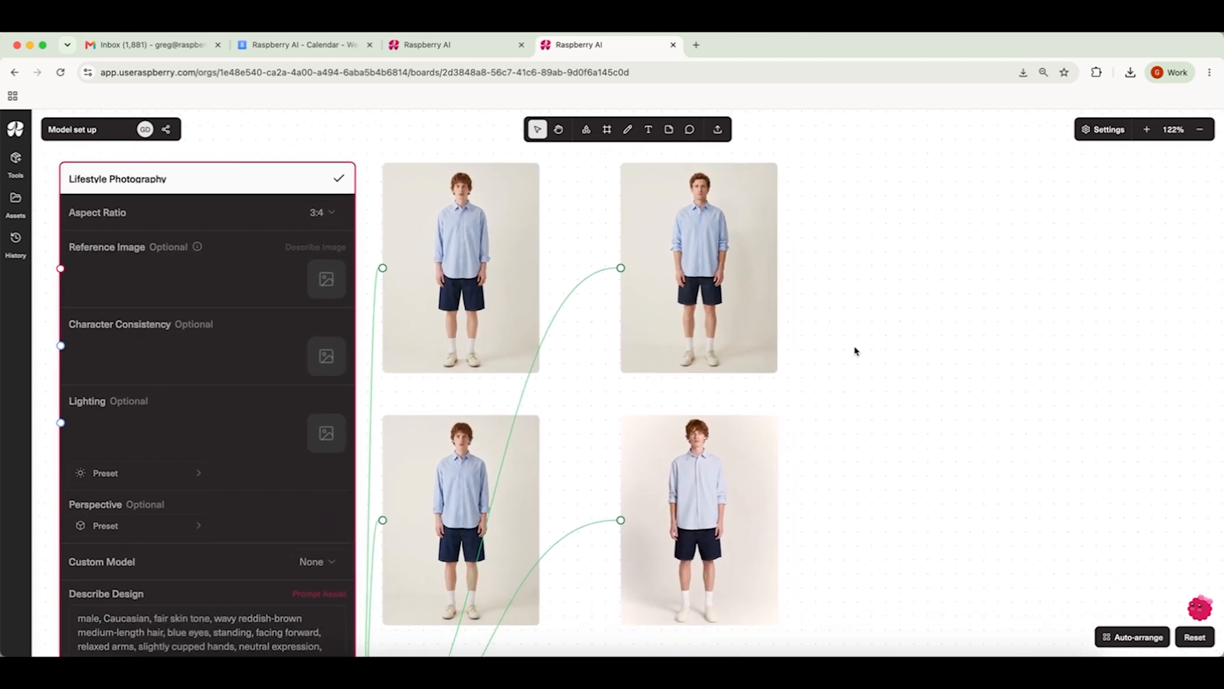
{"action": "left_click", "coordinate": [514, 297]}
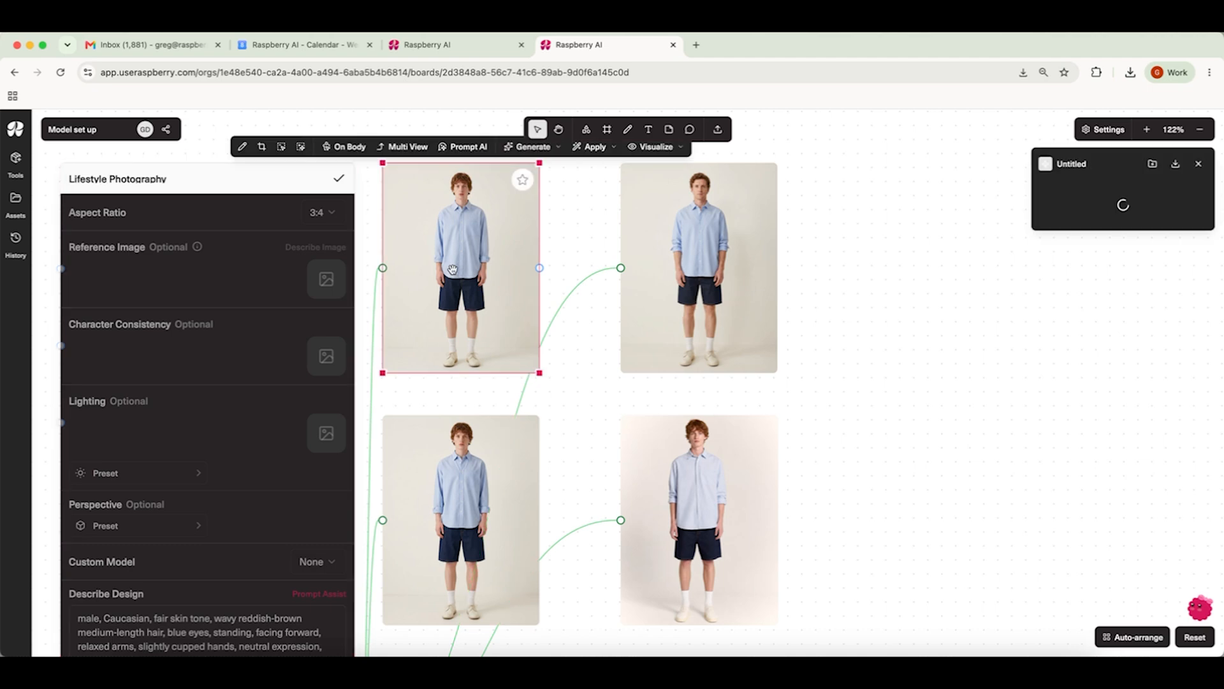
{"action": "scroll", "coordinate": [598, 283], "scroll_direction": "up", "scroll_amount": 1}
{"action": "scroll", "coordinate": [350, 210], "scroll_direction": "up", "scroll_amount": 1}
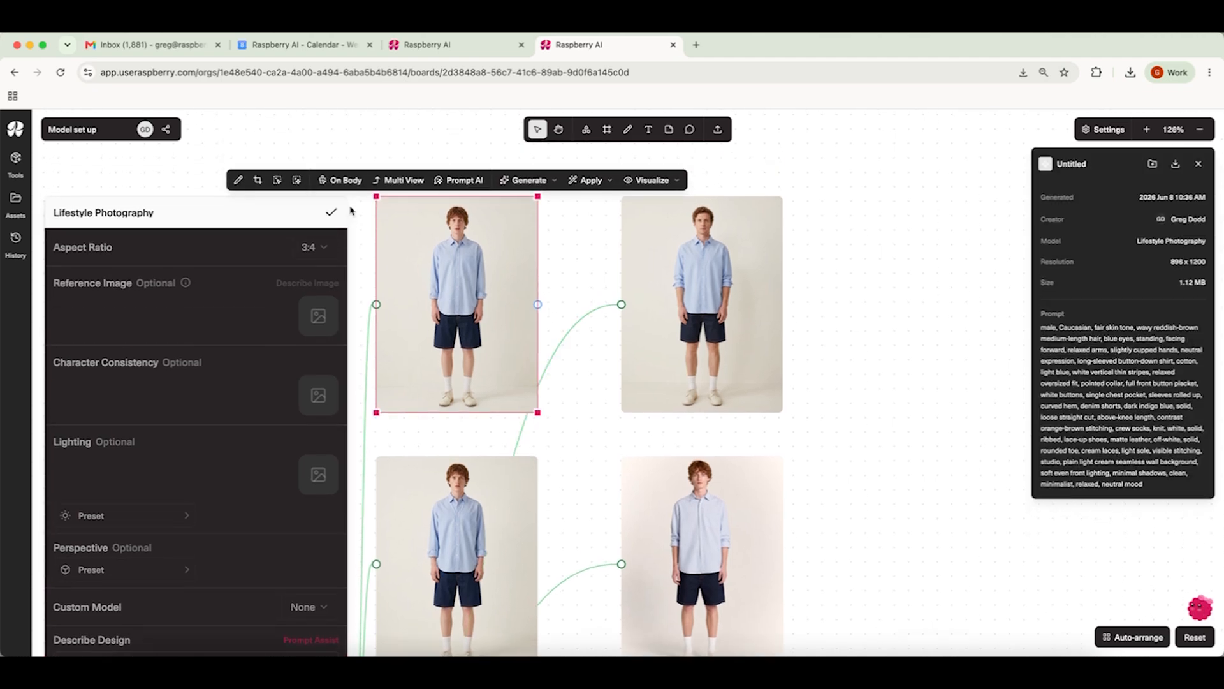
{"action": "right_click", "coordinate": [461, 278]}
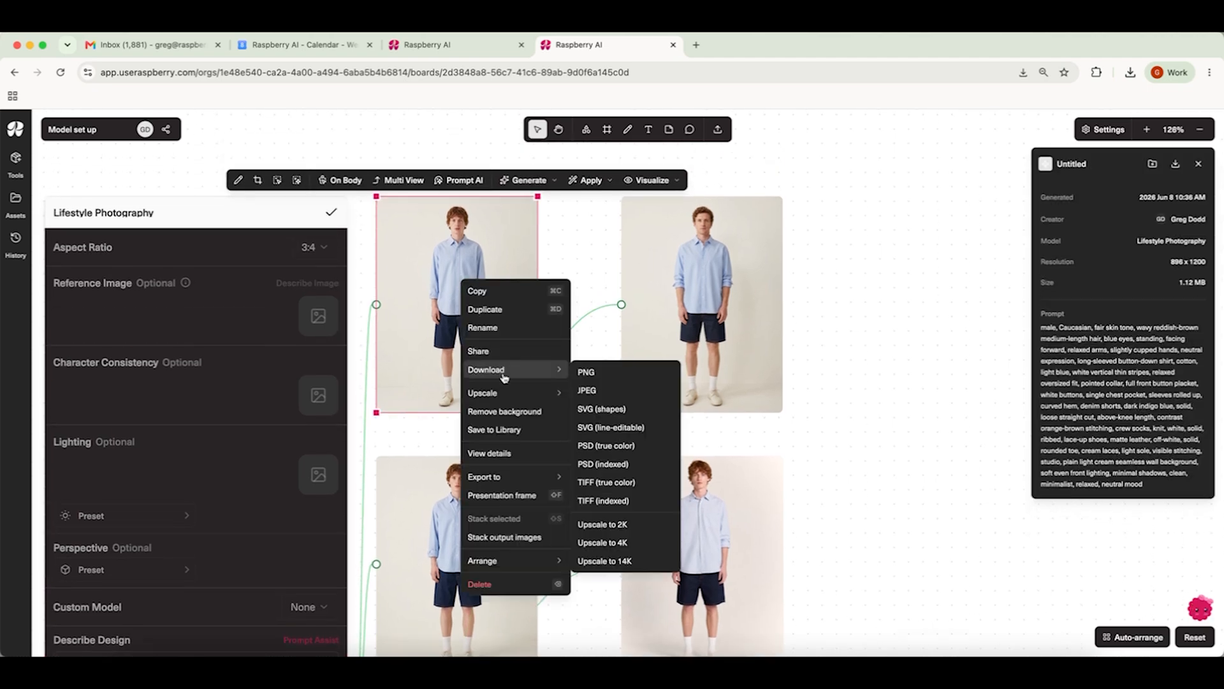
{"action": "mouse_move", "coordinate": [498, 394]}
{"action": "left_click", "coordinate": [638, 422]}
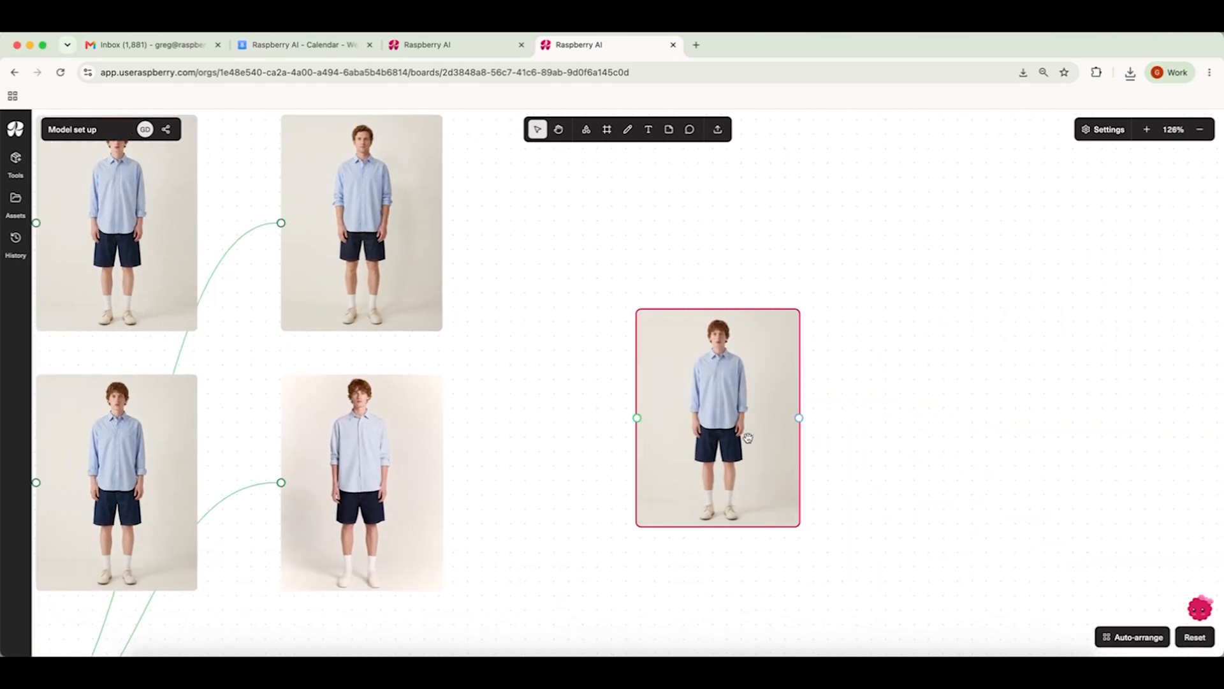
Step: Move the 4K upscaled image into empty space beside the results and enlarge it
{"action": "left_click_drag", "start_coordinate": [748, 437], "coordinate": [662, 249]}
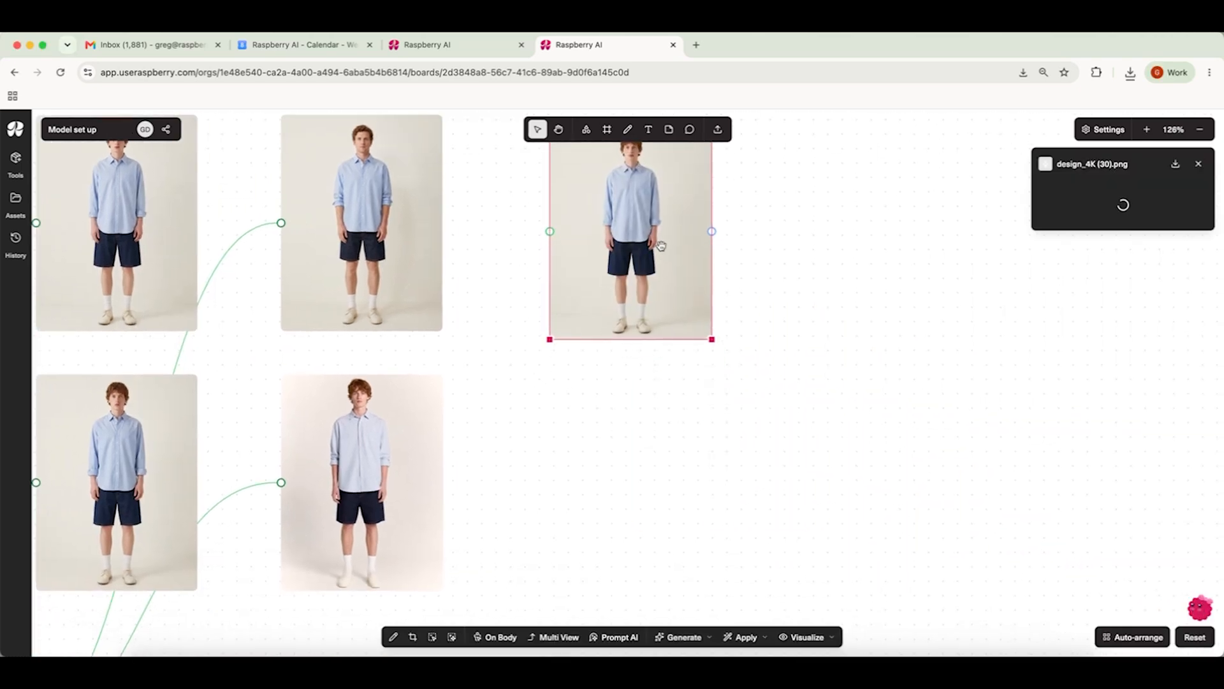
{"action": "left_click_drag", "start_coordinate": [712, 338], "coordinate": [861, 502]}
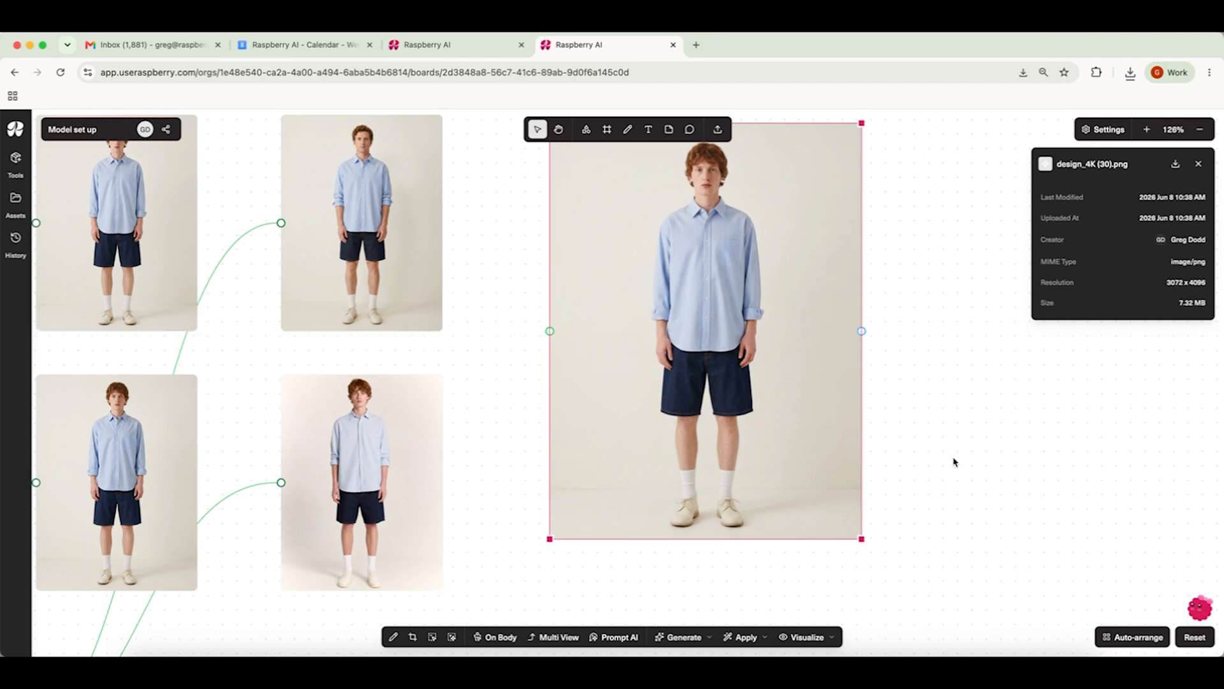
{"action": "left_click", "coordinate": [954, 462]}
Step: Open Prompt AI on the upscaled image with the prompt 'Remove the shirt, socks and shoes, and change so he is just wearing a black swimshorts'
{"action": "scroll", "coordinate": [736, 170], "scroll_direction": "up", "scroll_amount": 5}
{"action": "scroll", "coordinate": [736, 171], "scroll_direction": "up", "scroll_amount": 7}
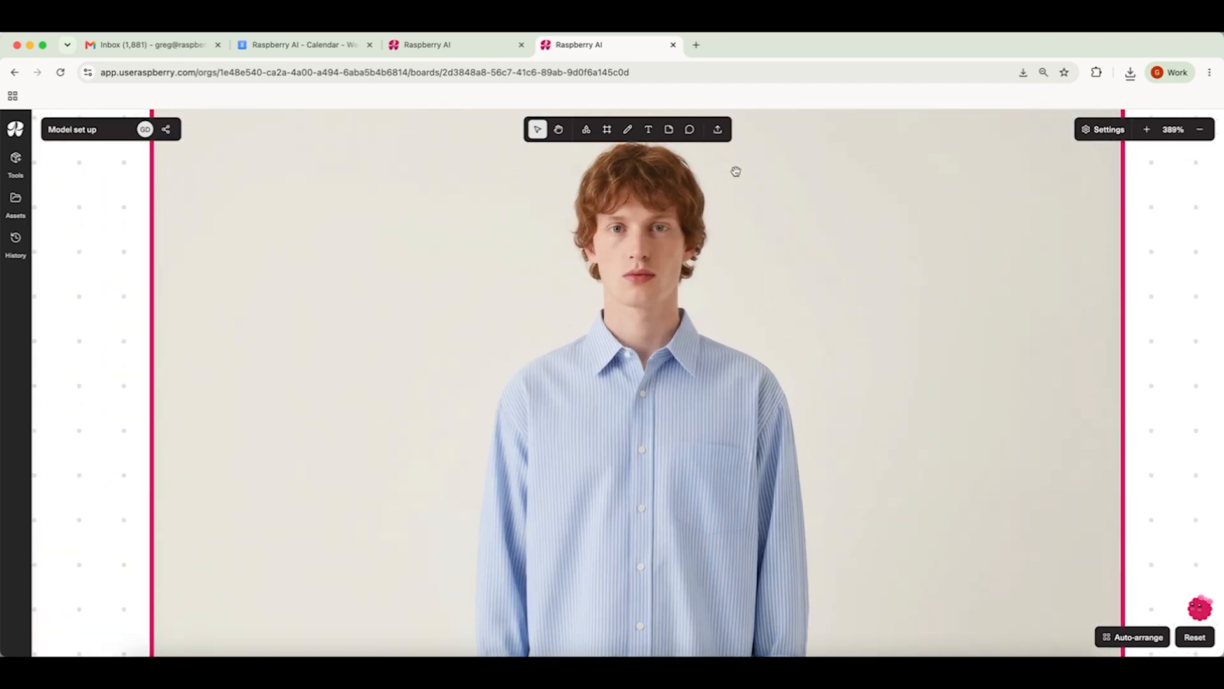
{"action": "scroll", "coordinate": [695, 364], "scroll_direction": "down", "scroll_amount": 10}
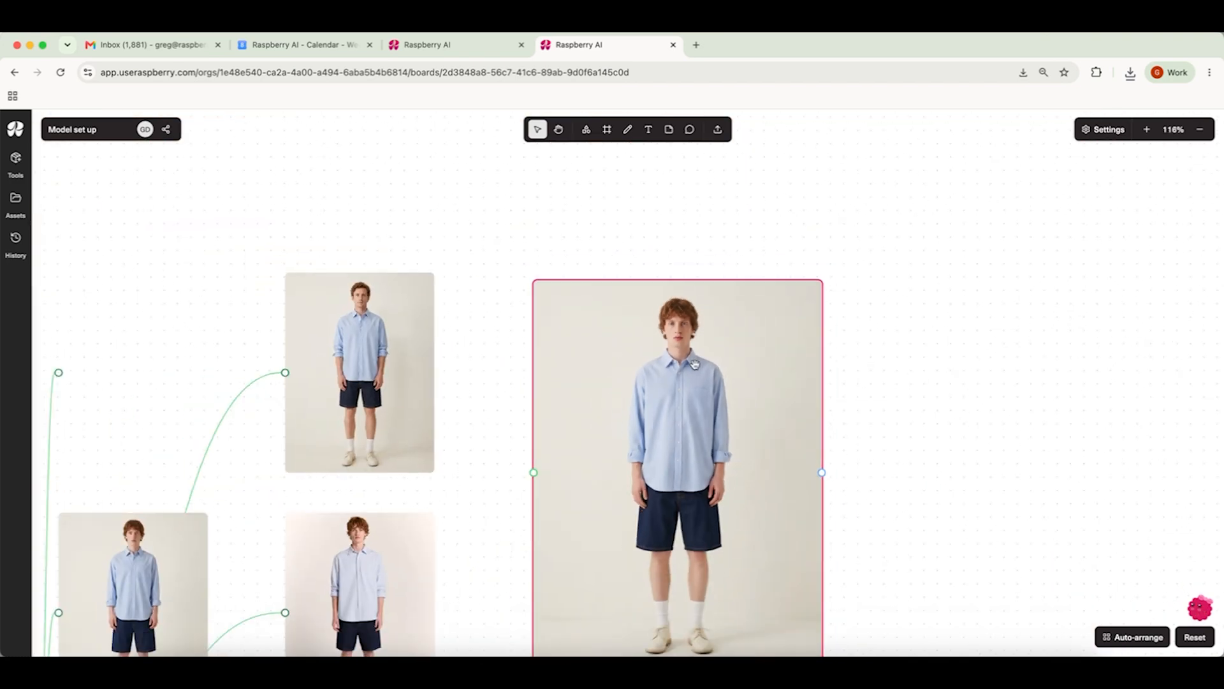
{"action": "scroll", "coordinate": [694, 363], "scroll_direction": "right", "scroll_amount": 3}
{"action": "left_click_drag", "start_coordinate": [569, 406], "coordinate": [578, 428]}
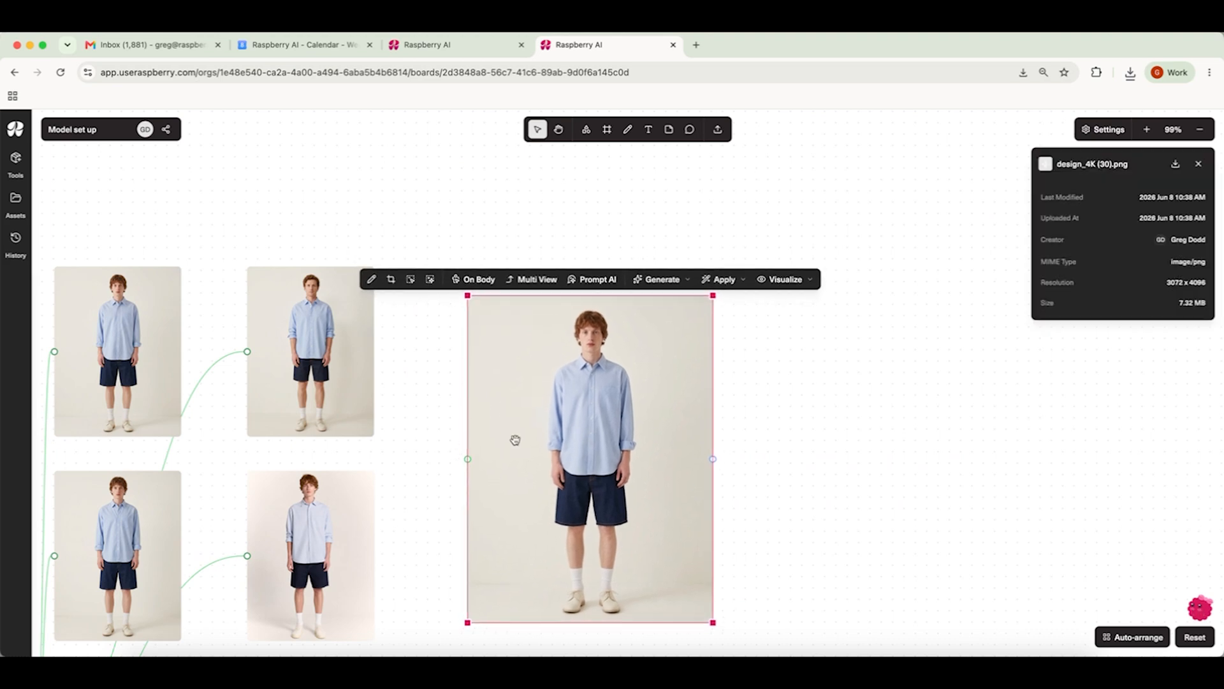
{"action": "scroll", "coordinate": [733, 488], "scroll_direction": "right", "scroll_amount": 3}
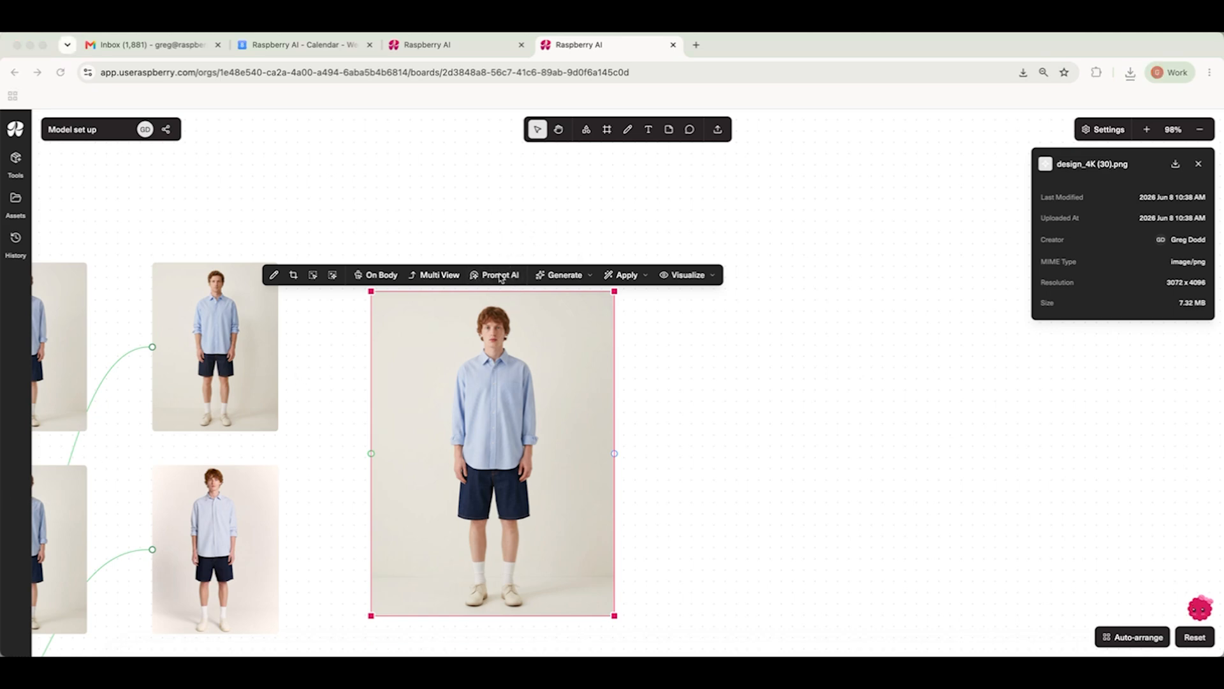
{"action": "left_click", "coordinate": [501, 274]}
{"action": "left_click_drag", "start_coordinate": [847, 273], "coordinate": [864, 243]}
{"action": "left_click", "coordinate": [830, 585]}
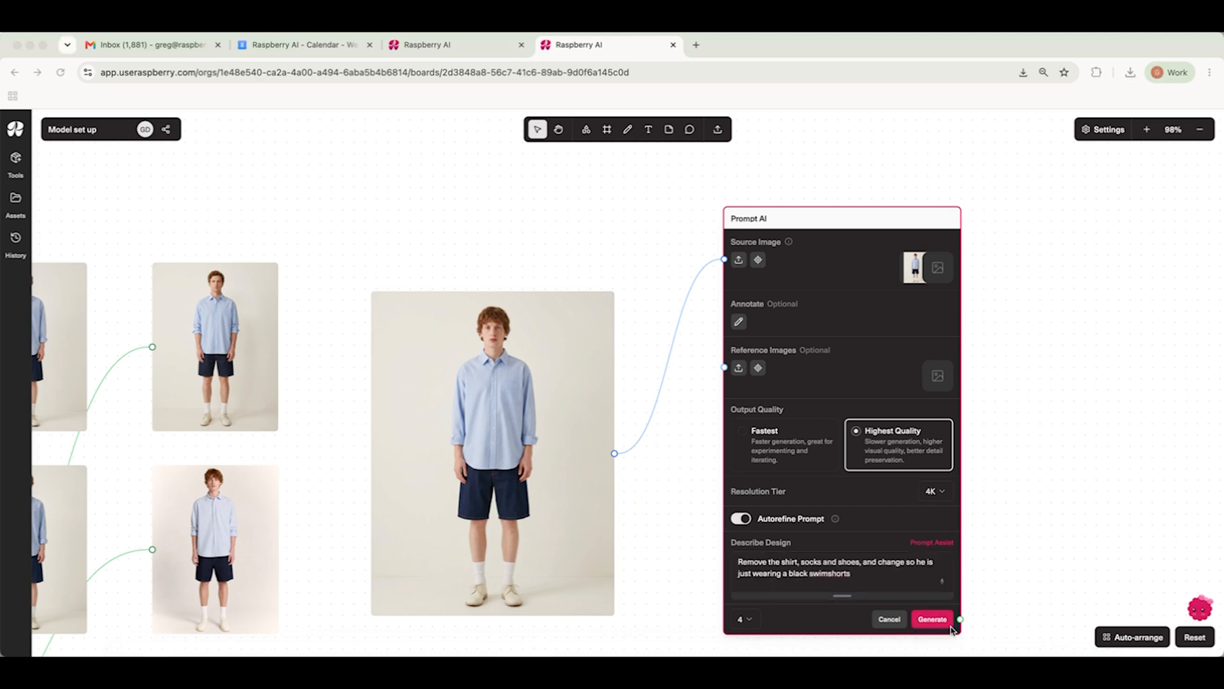
Step: Generate four Highest Quality edits at 4K resolution
{"action": "left_click", "coordinate": [938, 625]}
{"action": "left_click", "coordinate": [926, 618]}
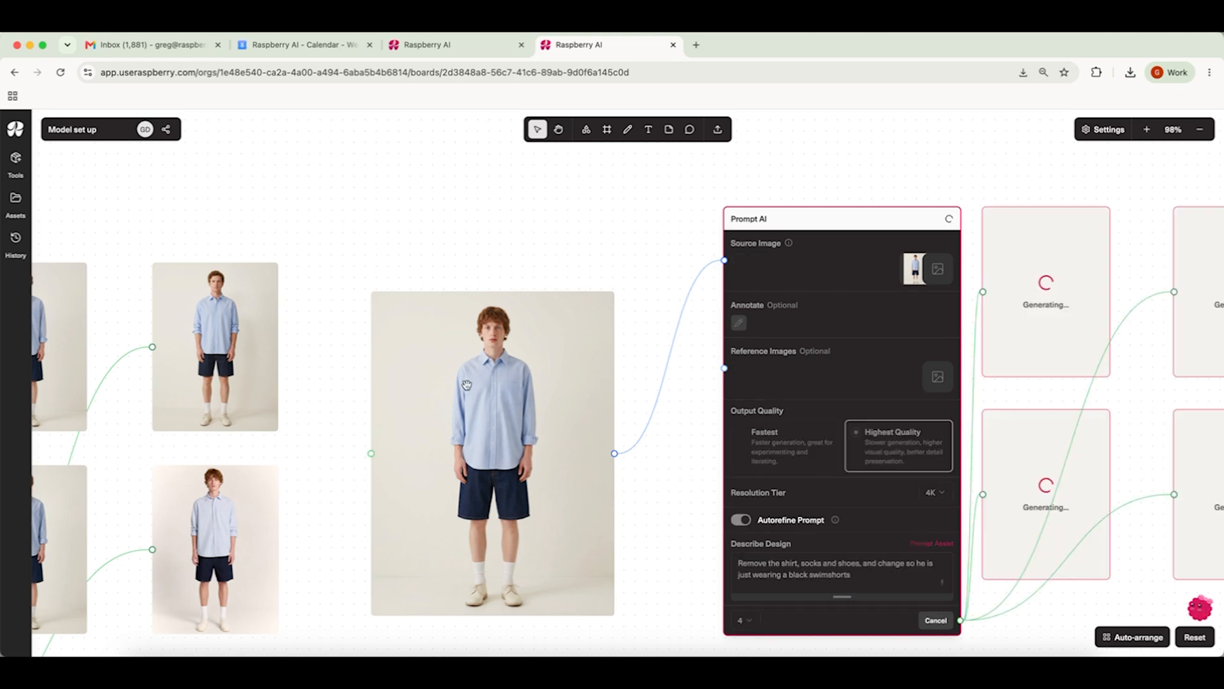
Step: Inspect the generated swim-shorts images up close
{"action": "scroll", "coordinate": [456, 383], "scroll_direction": "right", "scroll_amount": 6}
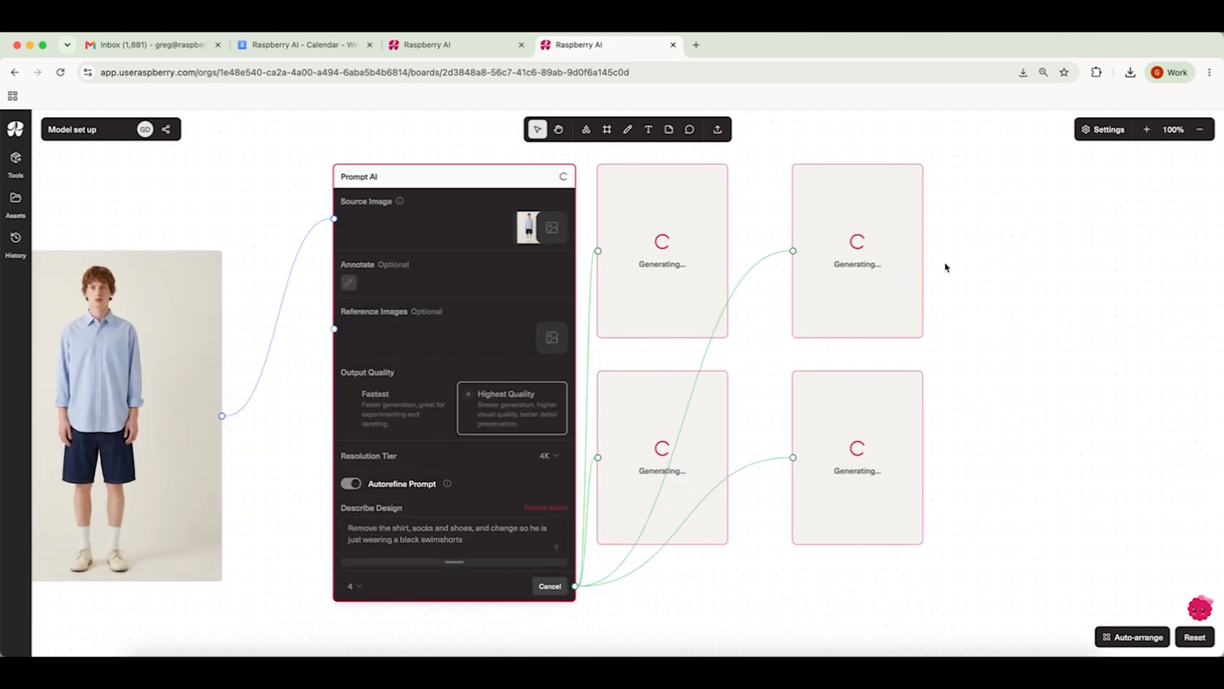
{"action": "left_click_drag", "start_coordinate": [945, 255], "coordinate": [748, 513]}
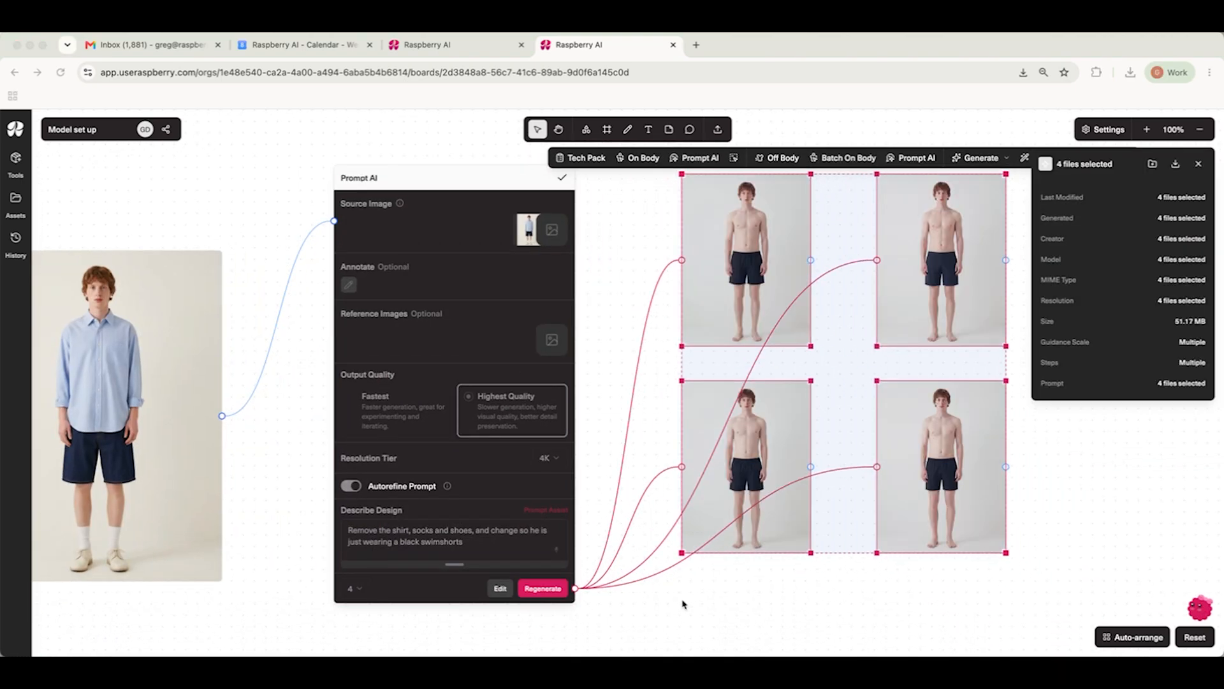
{"action": "scroll", "coordinate": [819, 586], "scroll_direction": "right", "scroll_amount": 3}
{"action": "left_click", "coordinate": [981, 469]}
{"action": "scroll", "coordinate": [980, 469], "scroll_direction": "up", "scroll_amount": 2}
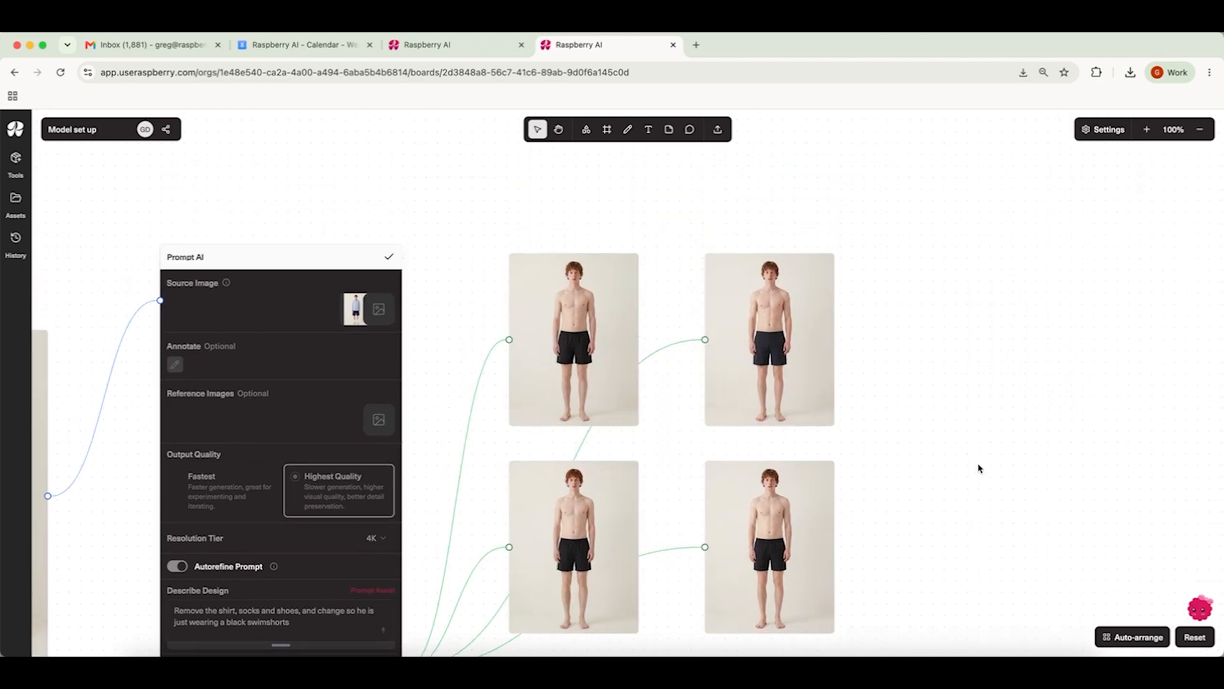
{"action": "left_click", "coordinate": [546, 319]}
{"action": "scroll", "coordinate": [549, 323], "scroll_direction": "up", "scroll_amount": 10}
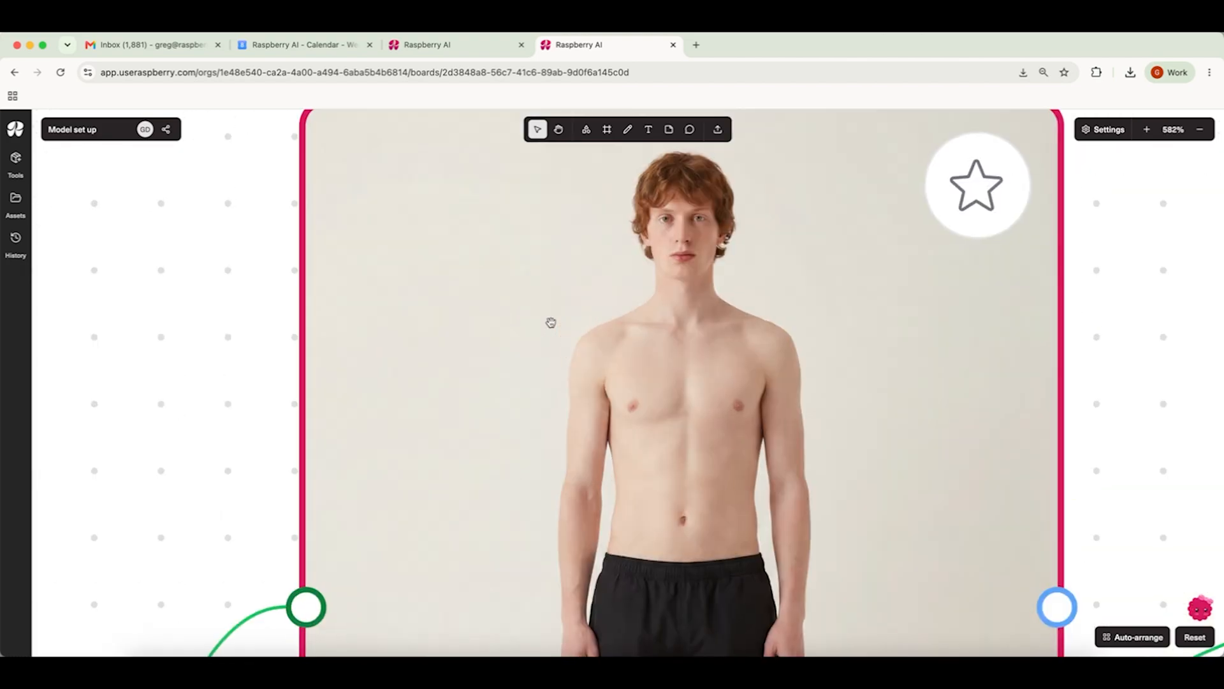
{"action": "scroll", "coordinate": [551, 322], "scroll_direction": "down", "scroll_amount": 10}
{"action": "left_click", "coordinate": [754, 326]}
{"action": "scroll", "coordinate": [753, 324], "scroll_direction": "up", "scroll_amount": 6}
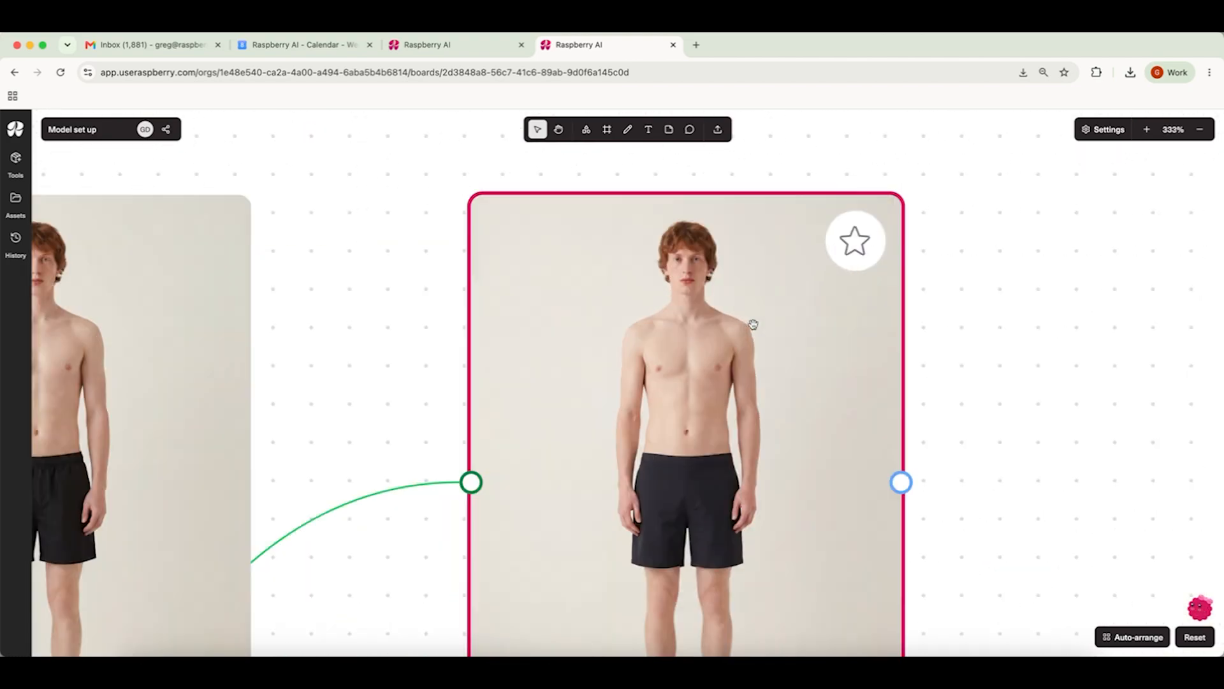
Step: Move the chosen swim-shorts image into empty space beside the results and enlarge it
{"action": "scroll", "coordinate": [753, 324], "scroll_direction": "up", "scroll_amount": 2}
{"action": "scroll", "coordinate": [753, 324], "scroll_direction": "down", "scroll_amount": 8}
{"action": "scroll", "coordinate": [711, 340], "scroll_direction": "down", "scroll_amount": 1}
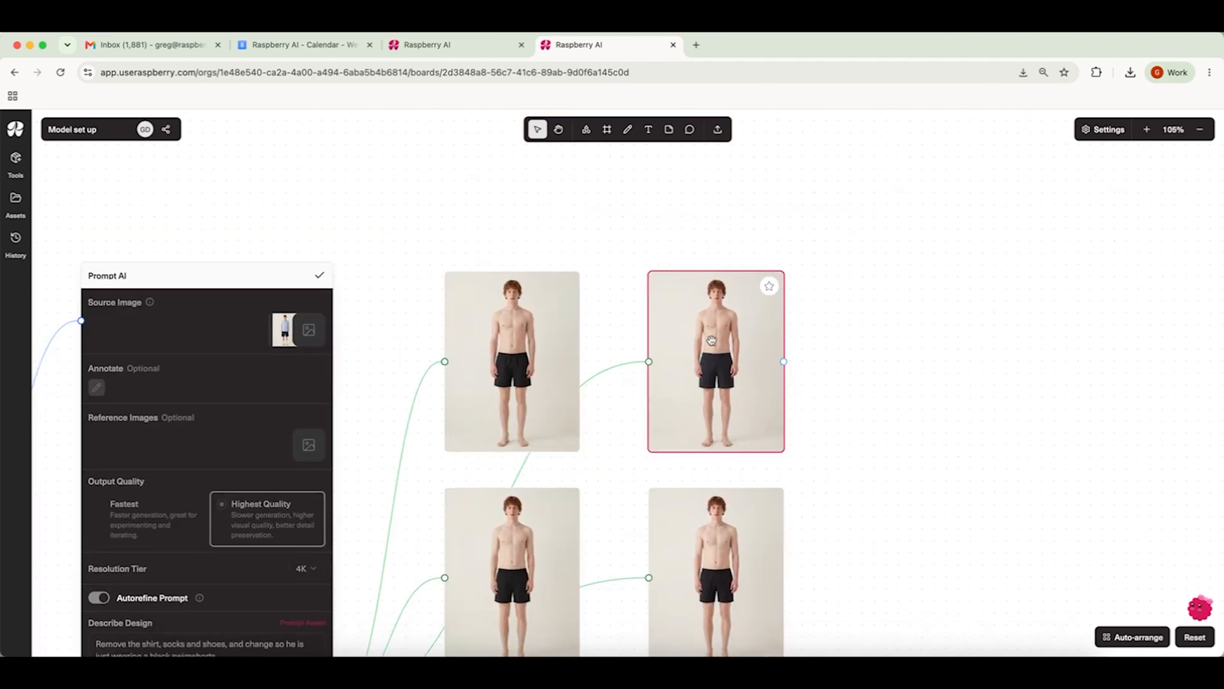
{"action": "scroll", "coordinate": [712, 340], "scroll_direction": "down", "scroll_amount": 2}
{"action": "scroll", "coordinate": [712, 340], "scroll_direction": "right", "scroll_amount": 2}
{"action": "left_click_drag", "start_coordinate": [354, 225], "coordinate": [818, 252]}
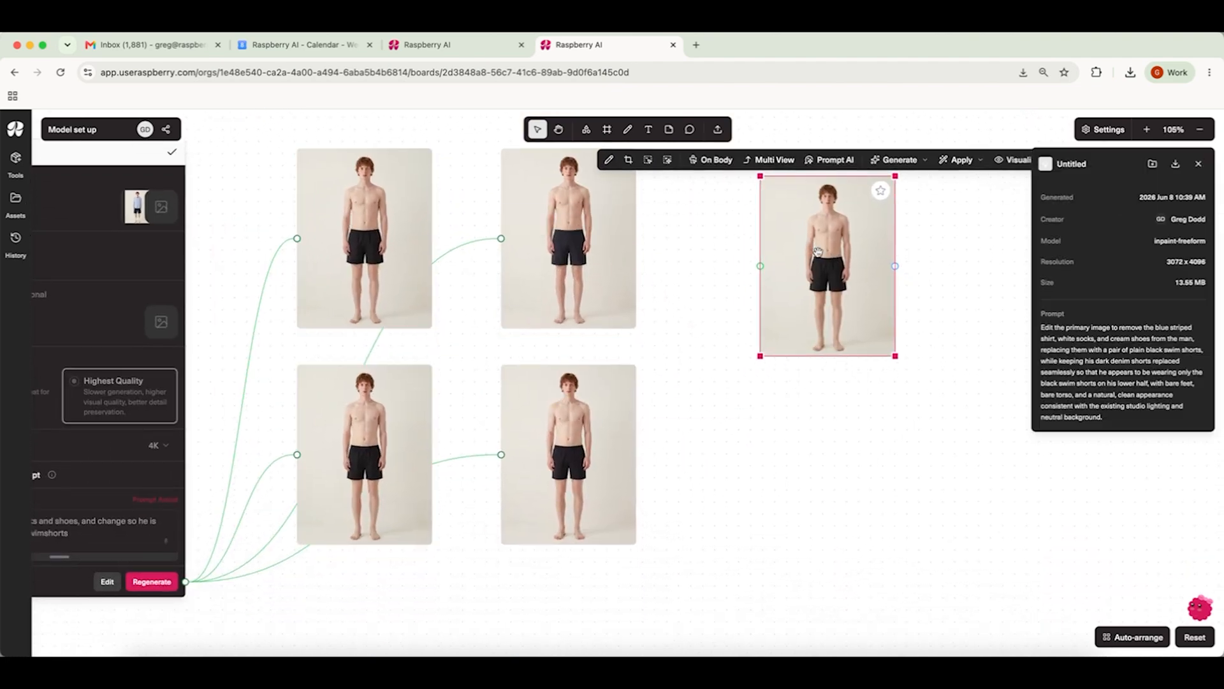
{"action": "scroll", "coordinate": [818, 251], "scroll_direction": "right", "scroll_amount": 6}
{"action": "left_click_drag", "start_coordinate": [548, 355], "coordinate": [735, 503]}
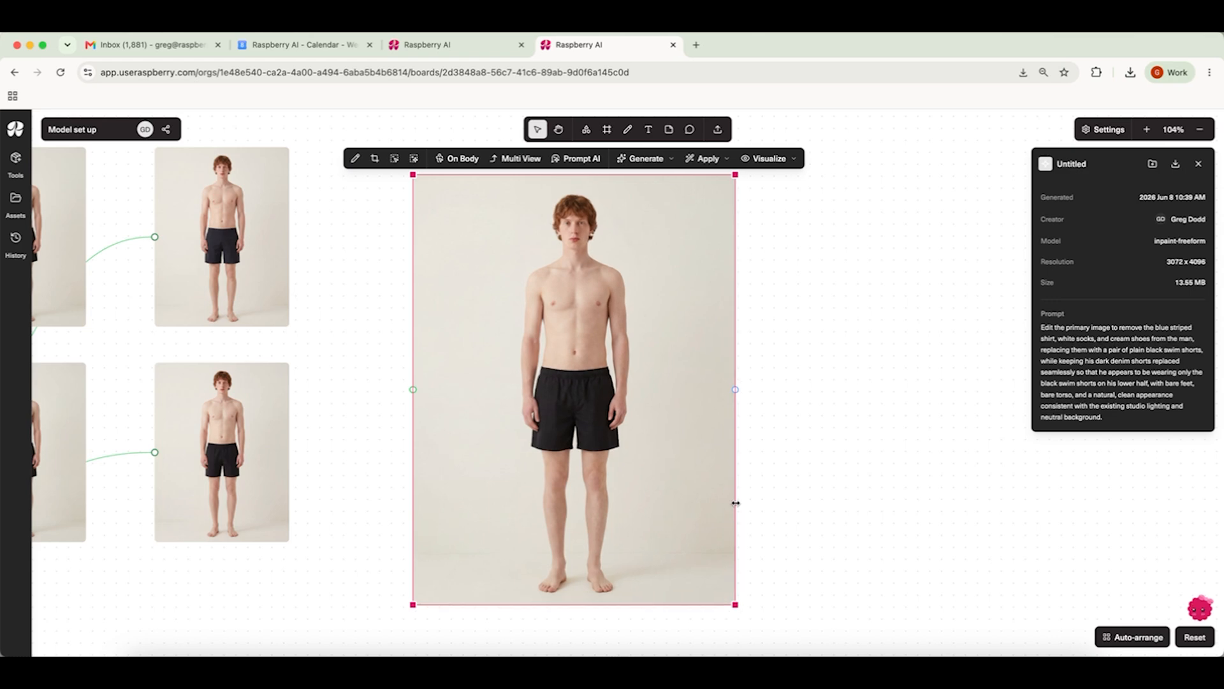
{"action": "left_click_drag", "start_coordinate": [691, 427], "coordinate": [863, 400]}
{"action": "left_click", "coordinate": [951, 431]}
{"action": "scroll", "coordinate": [951, 430], "scroll_direction": "down", "scroll_amount": 4}
{"action": "scroll", "coordinate": [951, 430], "scroll_direction": "right", "scroll_amount": 10}
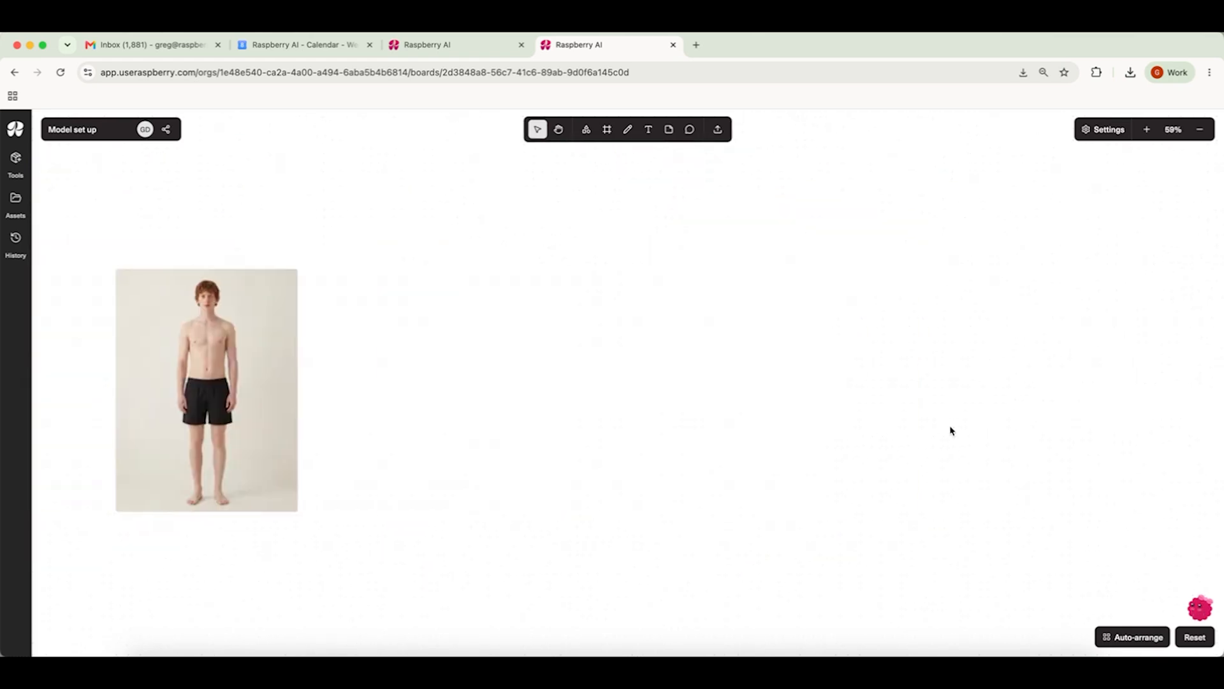
{"action": "scroll", "coordinate": [464, 372], "scroll_direction": "left", "scroll_amount": 2}
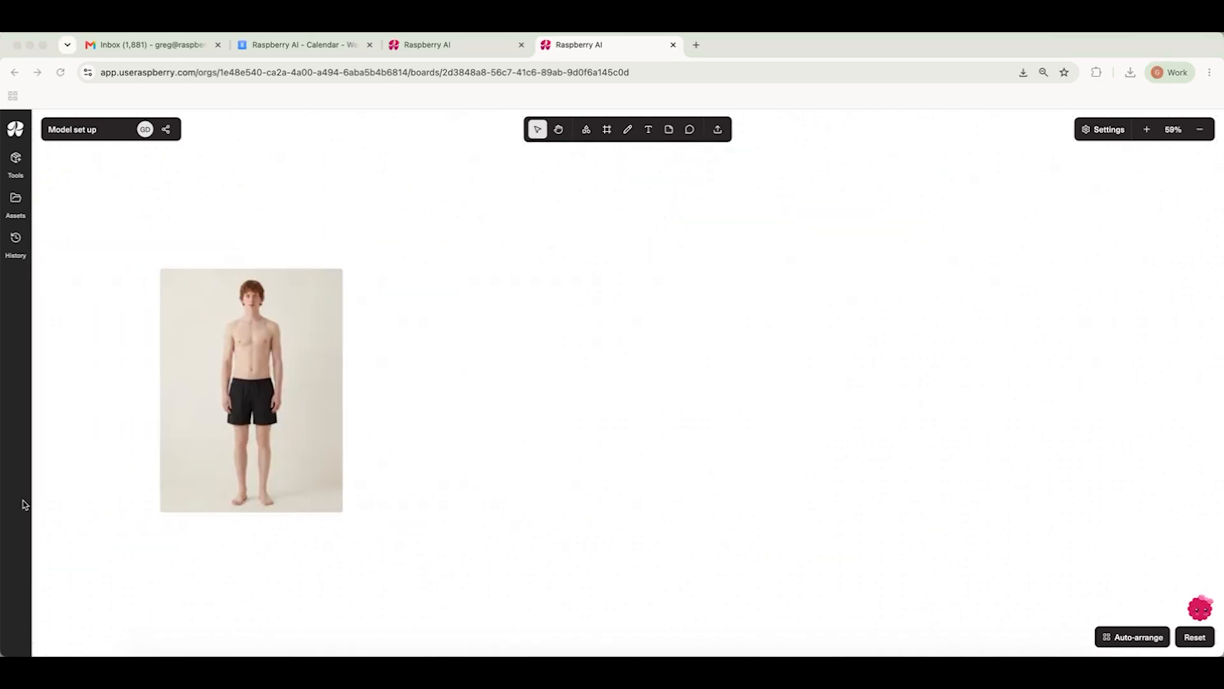
Step: Open Prompt AI on the swim-shorts image and enter the prompt 'Show from the side'
{"action": "left_click", "coordinate": [234, 369]}
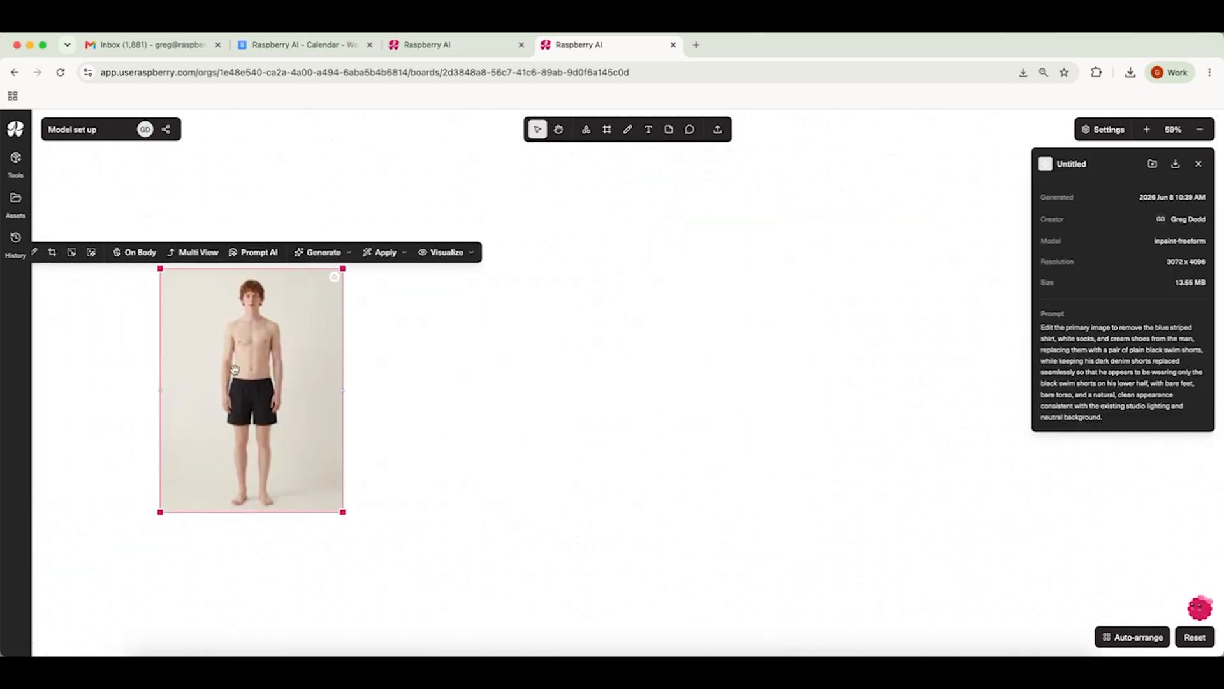
{"action": "left_click", "coordinate": [255, 253]}
{"action": "left_click_drag", "start_coordinate": [506, 269], "coordinate": [569, 205]}
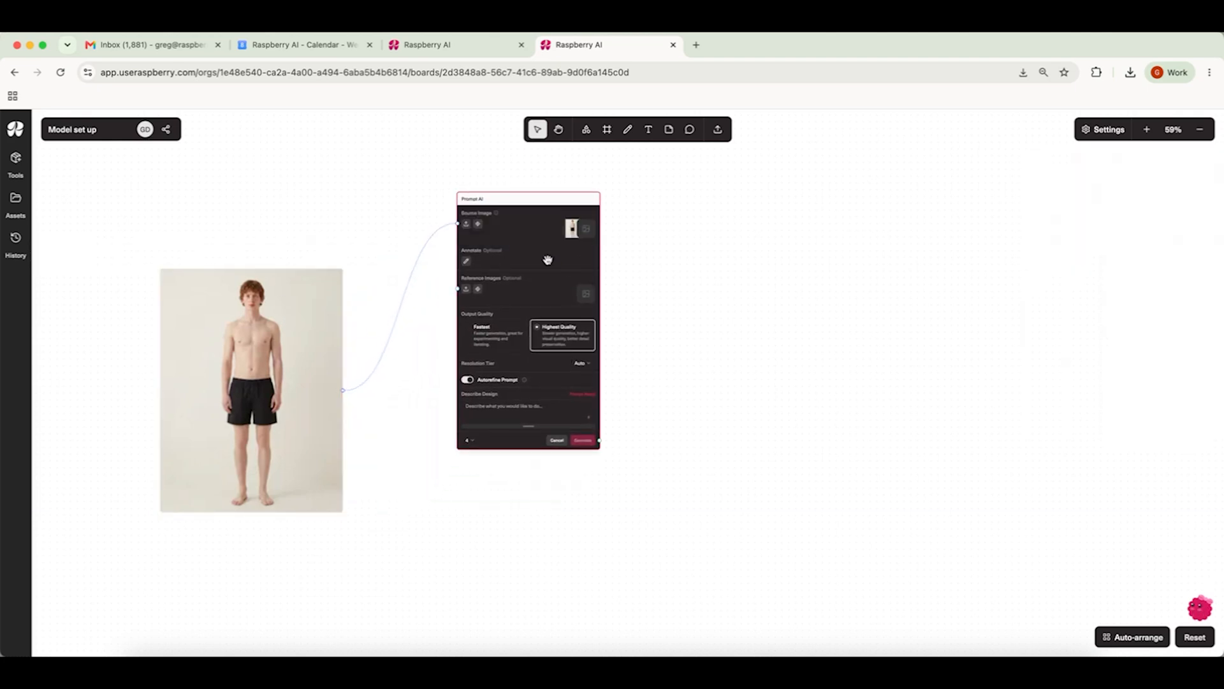
{"action": "left_click", "coordinate": [493, 418]}
{"action": "type", "text": "Show from the side"}
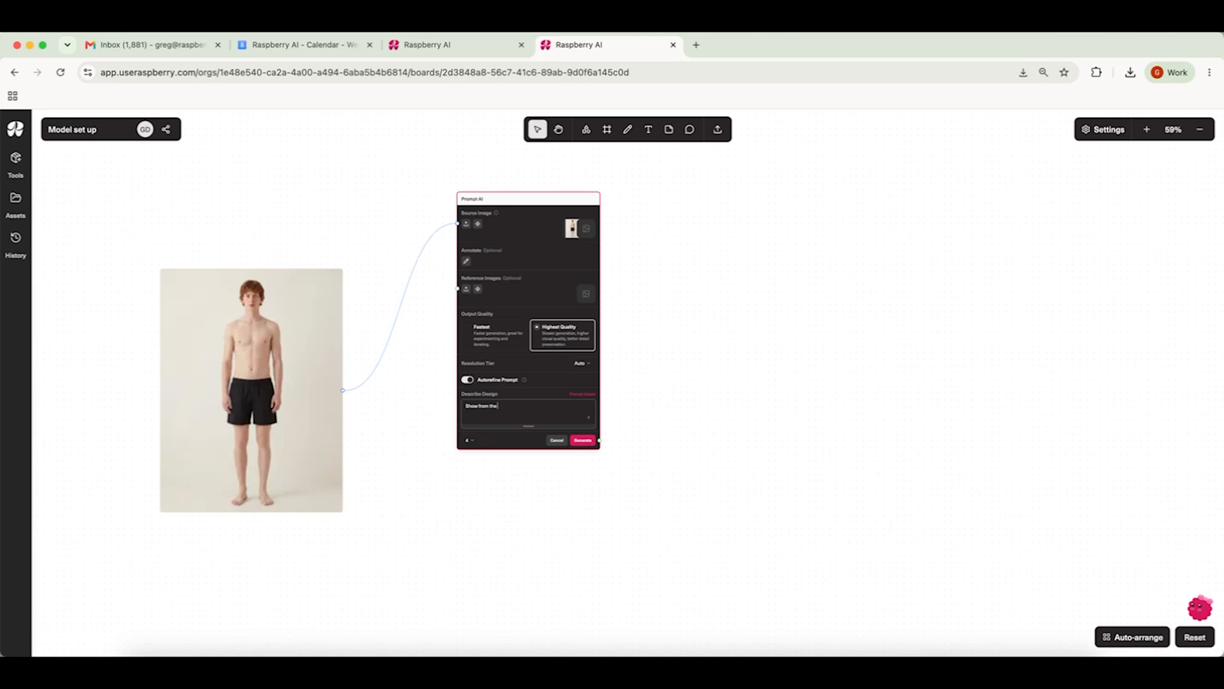
Step: Generate one Highest Quality side-view image at 4K resolution with Autorefine Prompt turned off
{"action": "left_click", "coordinate": [467, 381]}
{"action": "left_click", "coordinate": [581, 363]}
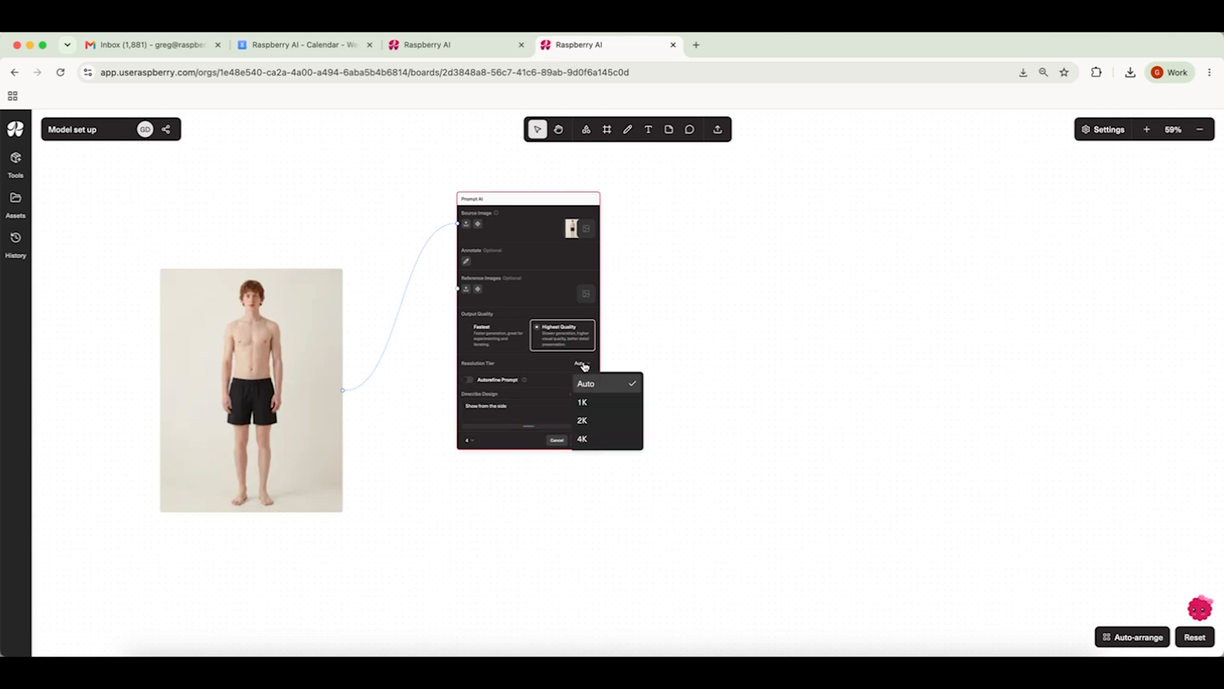
{"action": "left_click", "coordinate": [585, 438]}
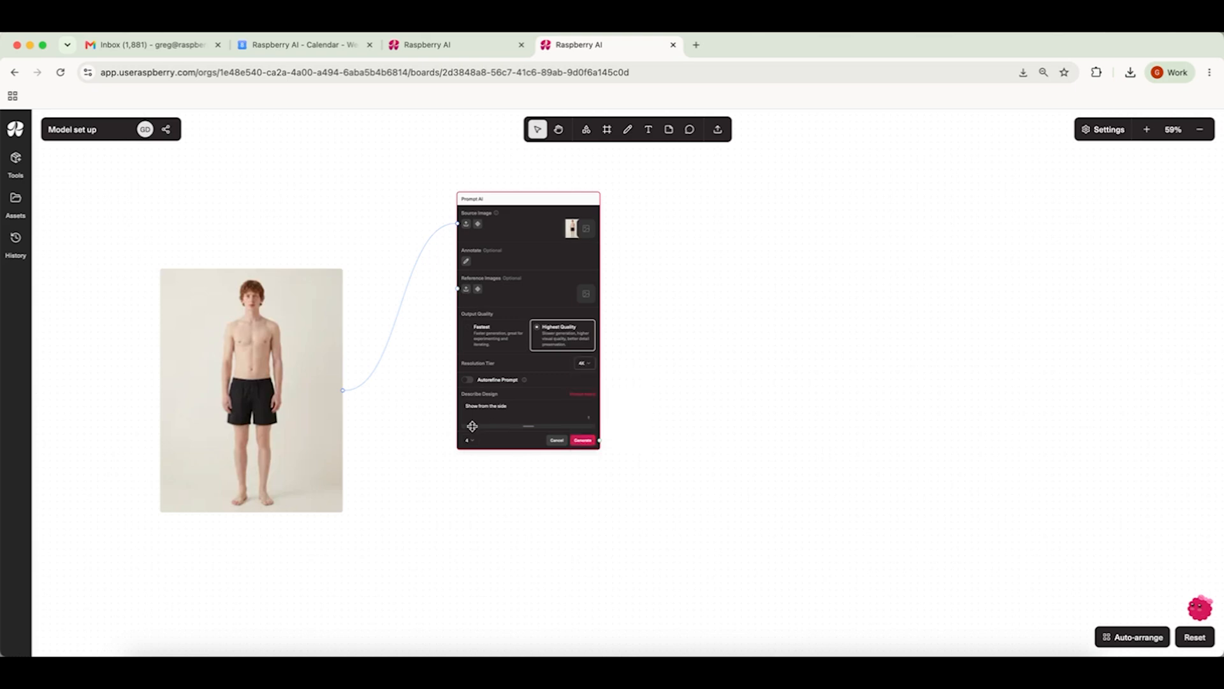
{"action": "left_click", "coordinate": [469, 440]}
{"action": "left_click", "coordinate": [495, 462]}
{"action": "mouse_move", "coordinate": [496, 214]}
{"action": "left_click_drag", "start_coordinate": [585, 197], "coordinate": [599, 162]}
{"action": "left_click", "coordinate": [597, 407]}
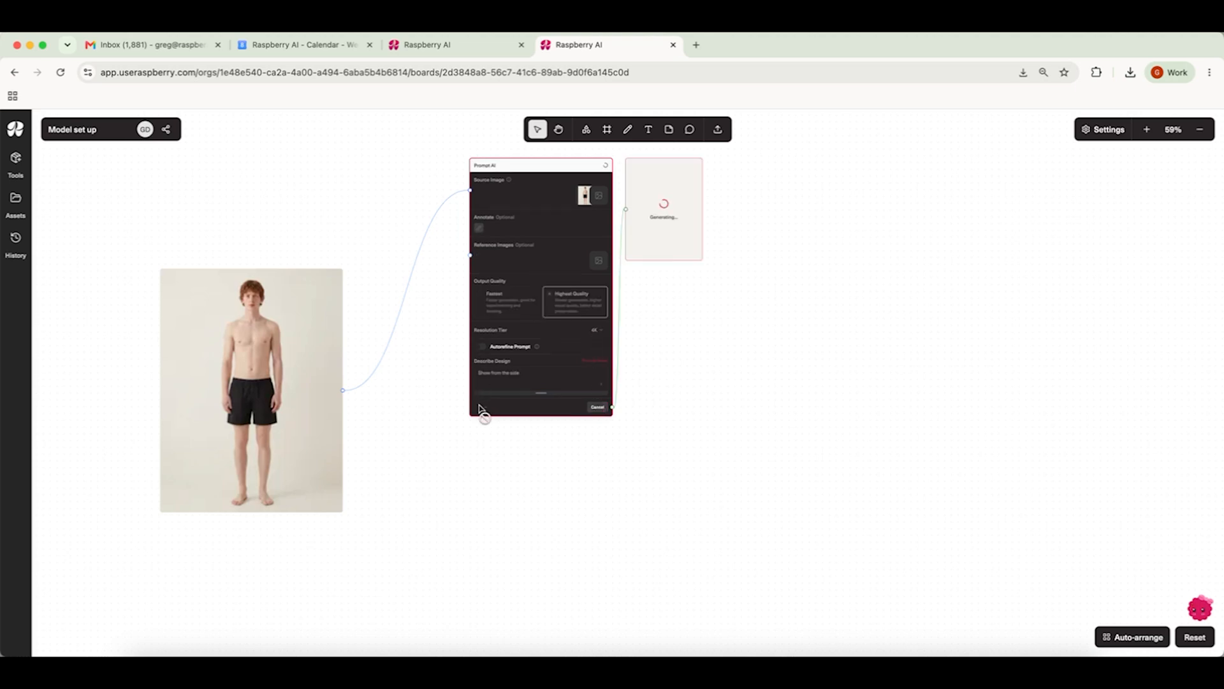
{"action": "left_click_drag", "start_coordinate": [675, 227], "coordinate": [714, 239]}
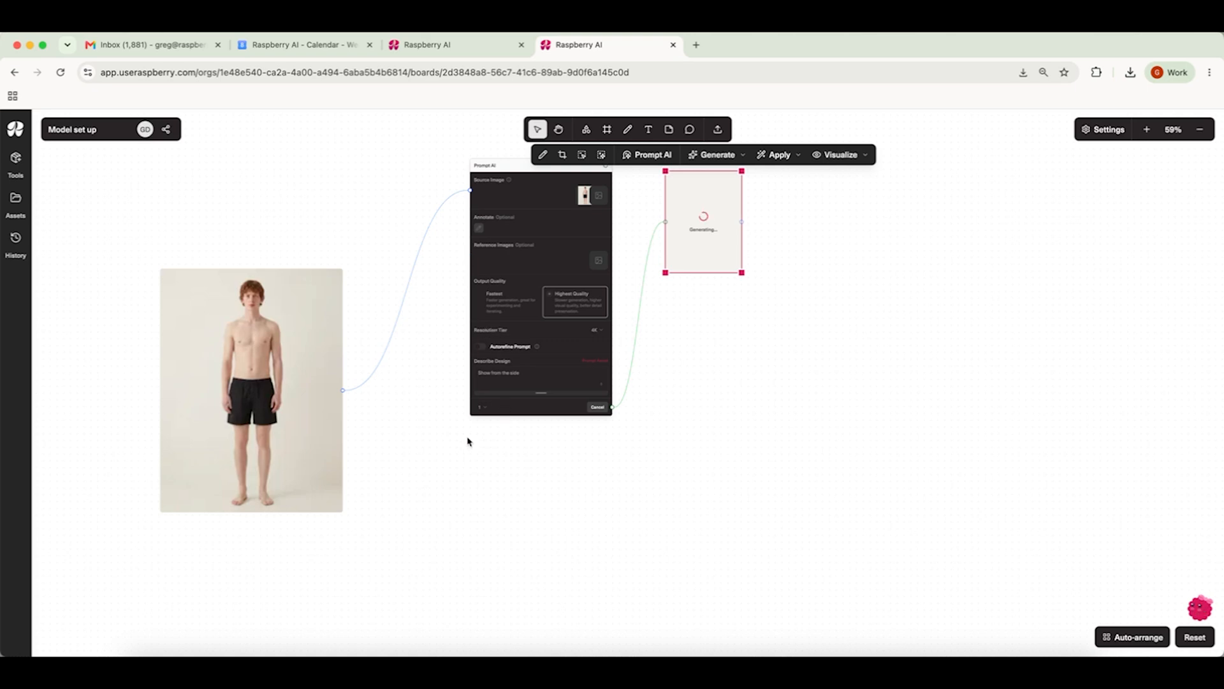
{"action": "left_click", "coordinate": [382, 657]}
Step: Open a second Prompt AI node on the same swim-shorts image
{"action": "scroll", "coordinate": [414, 578], "scroll_direction": "down", "scroll_amount": 3}
{"action": "scroll", "coordinate": [412, 576], "scroll_direction": "down", "scroll_amount": 2}
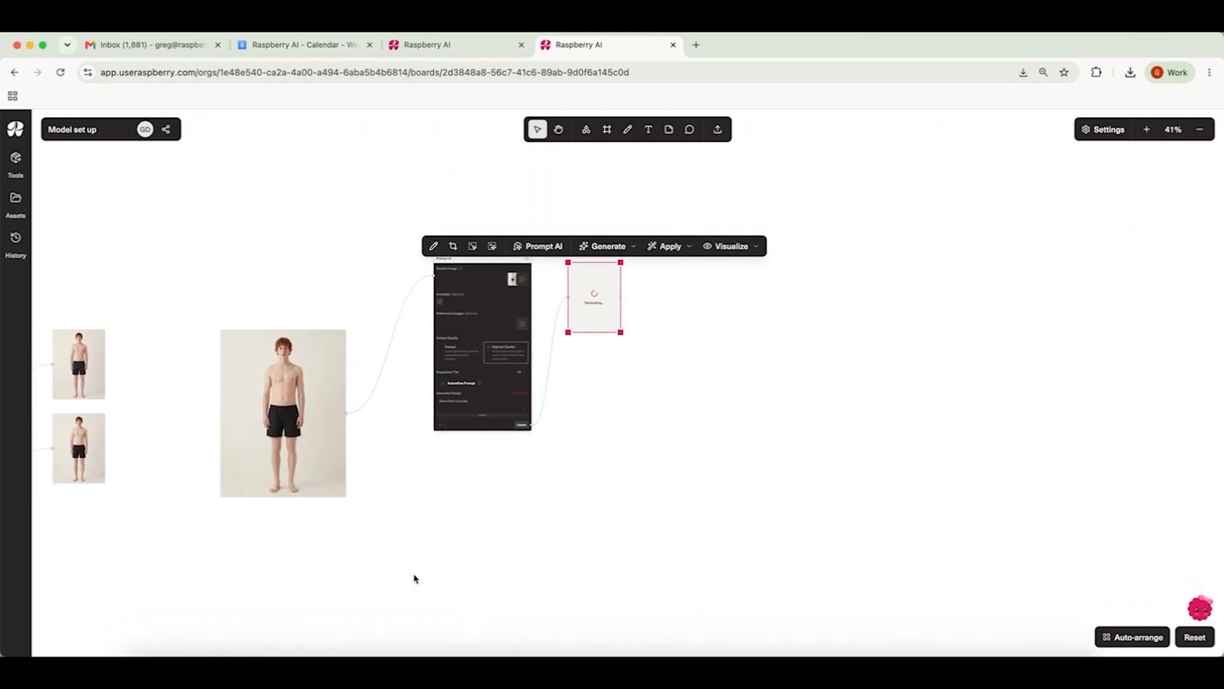
{"action": "left_click", "coordinate": [271, 311]}
{"action": "left_click", "coordinate": [273, 292]}
{"action": "left_click_drag", "start_coordinate": [733, 319], "coordinate": [481, 442]}
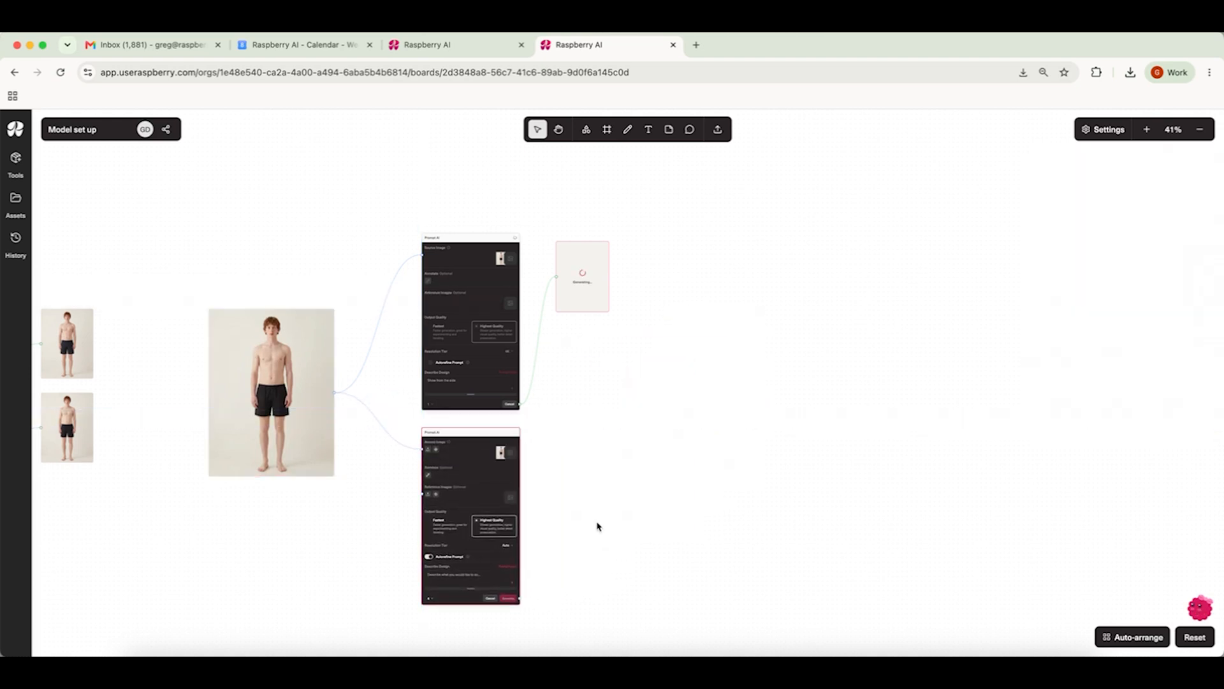
Step: Set 4K resolution, one output and the prompt 'Show the back view', then generate
{"action": "scroll", "coordinate": [597, 526], "scroll_direction": "up", "scroll_amount": 3}
{"action": "scroll", "coordinate": [596, 525], "scroll_direction": "down", "scroll_amount": 2}
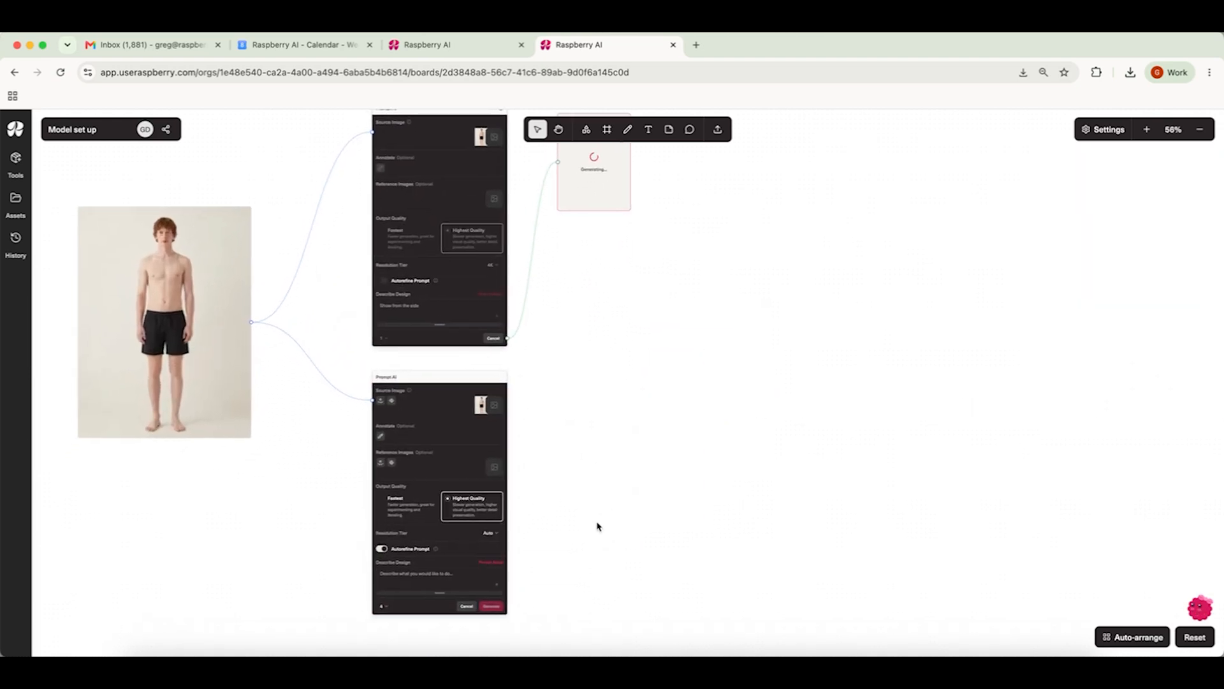
{"action": "left_click", "coordinate": [514, 490]}
{"action": "left_click", "coordinate": [519, 565]}
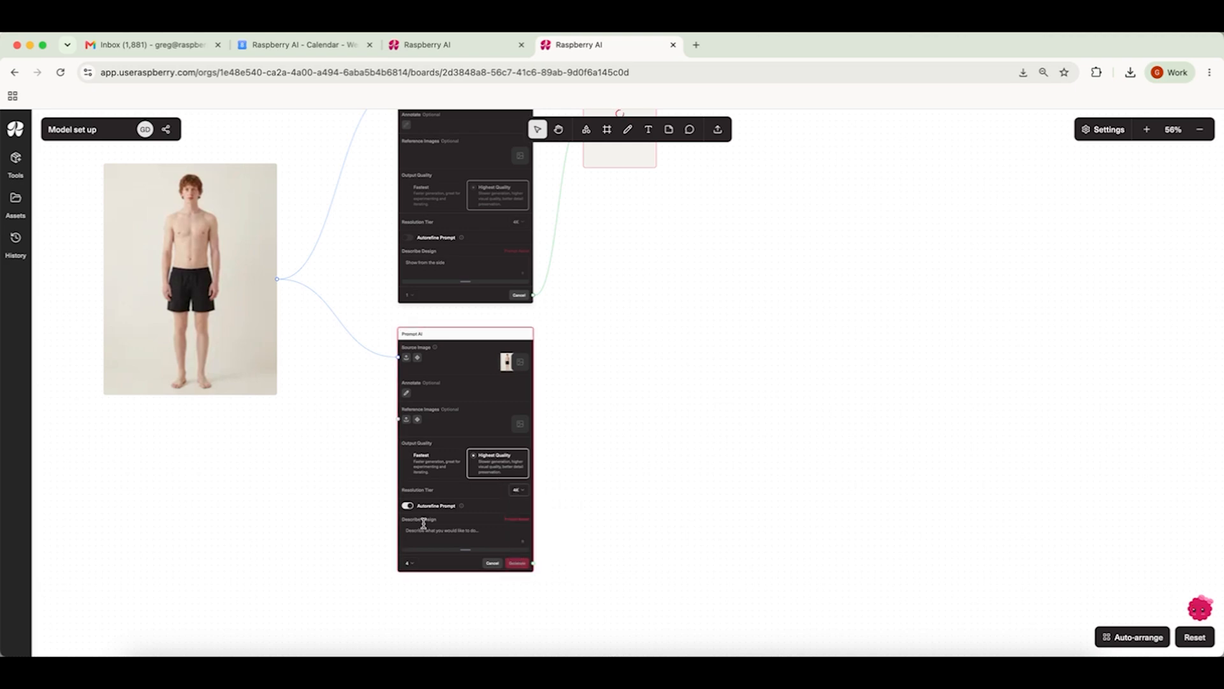
{"action": "left_click", "coordinate": [407, 563]}
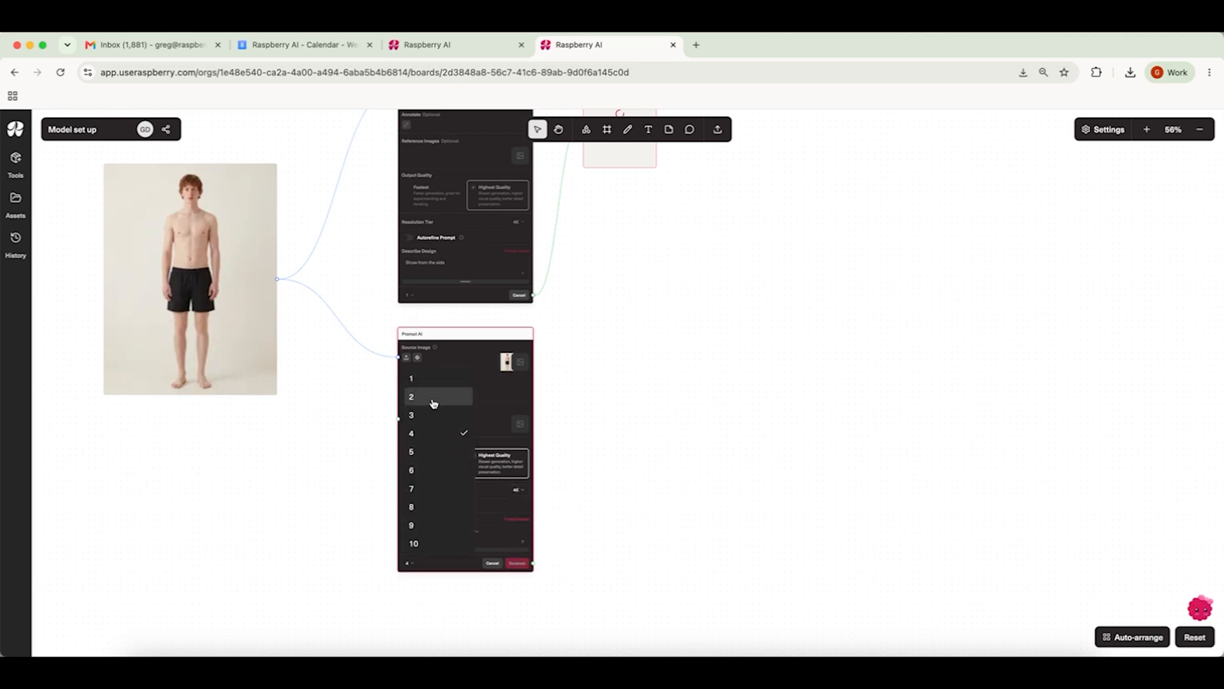
{"action": "left_click", "coordinate": [423, 380]}
{"action": "left_click", "coordinate": [408, 530]}
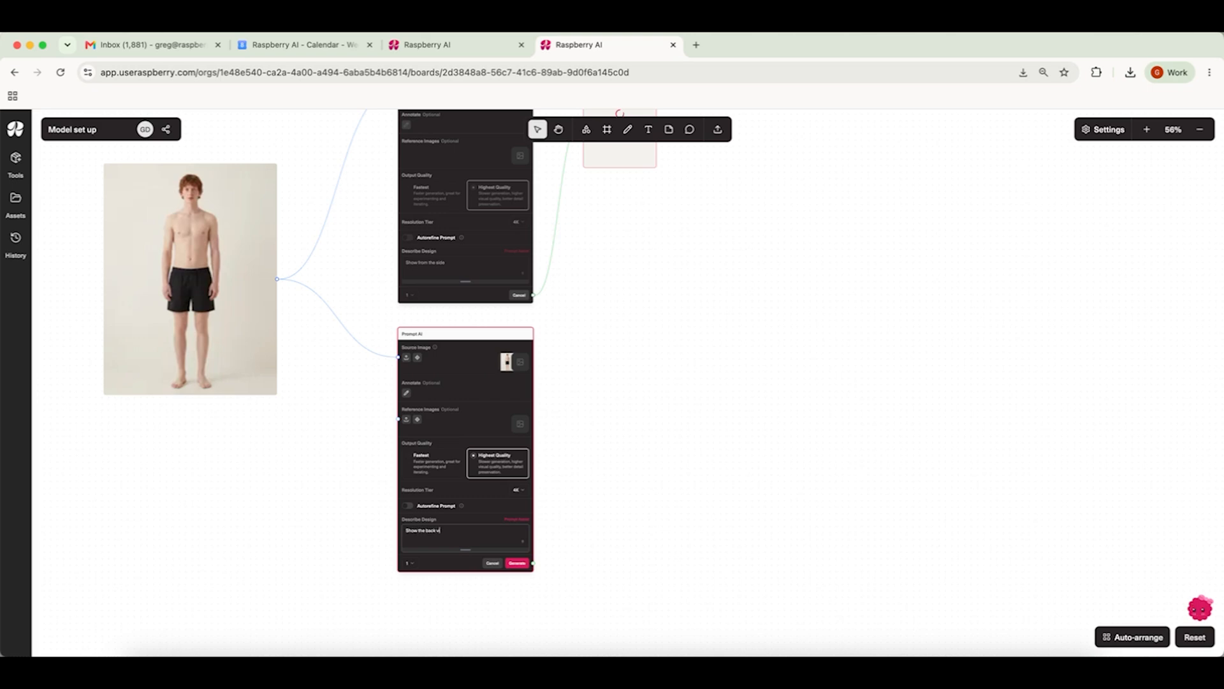
{"action": "left_click", "coordinate": [517, 563]}
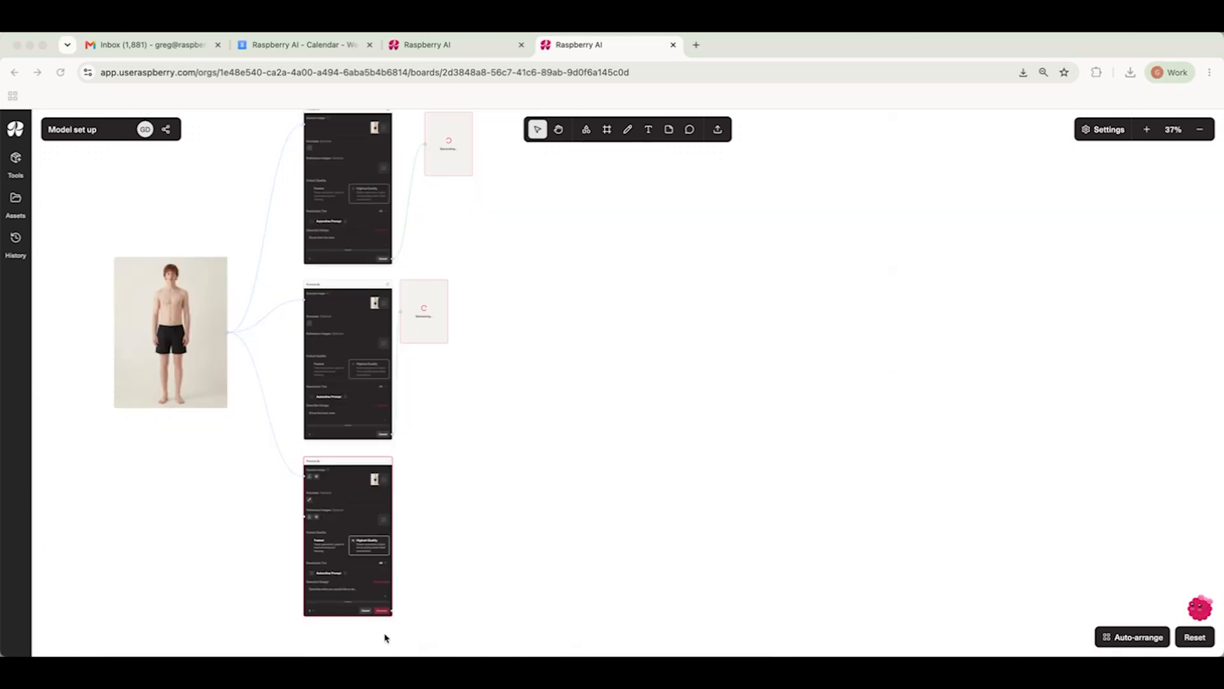
Step: Generate one image from a third Prompt AI node on the swim-shorts image with a new angle prompt
{"action": "left_click", "coordinate": [346, 585]}
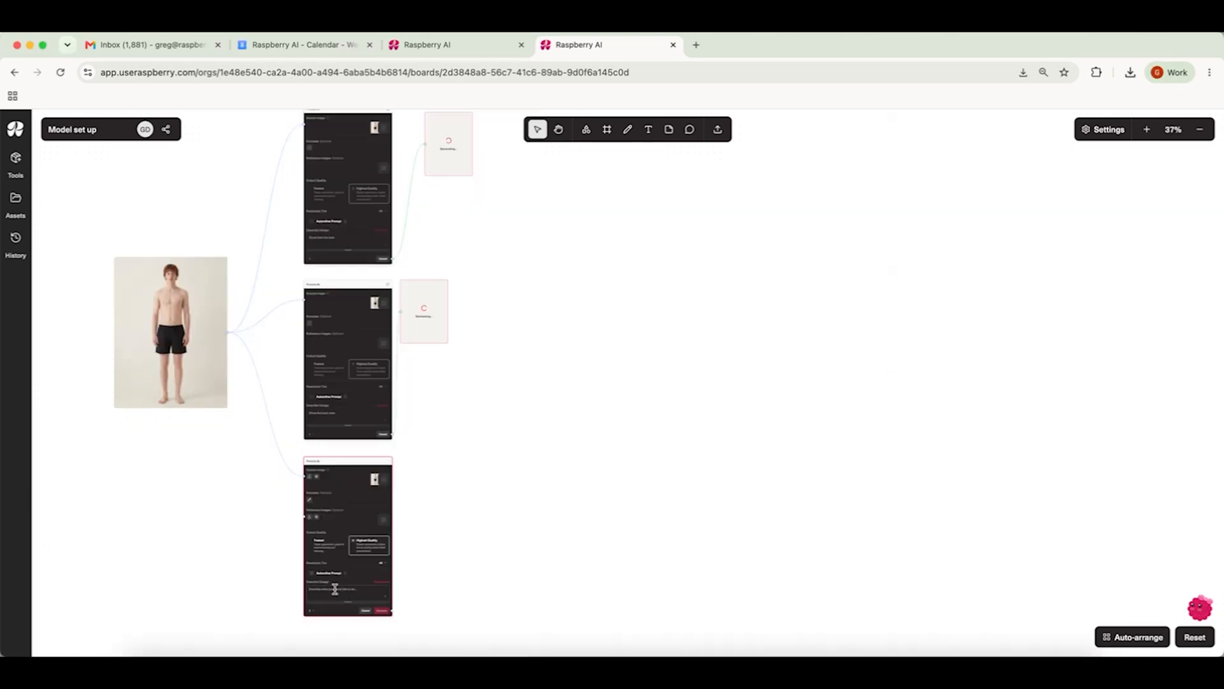
{"action": "type", "text": "S"}
{"action": "left_click", "coordinate": [382, 611]}
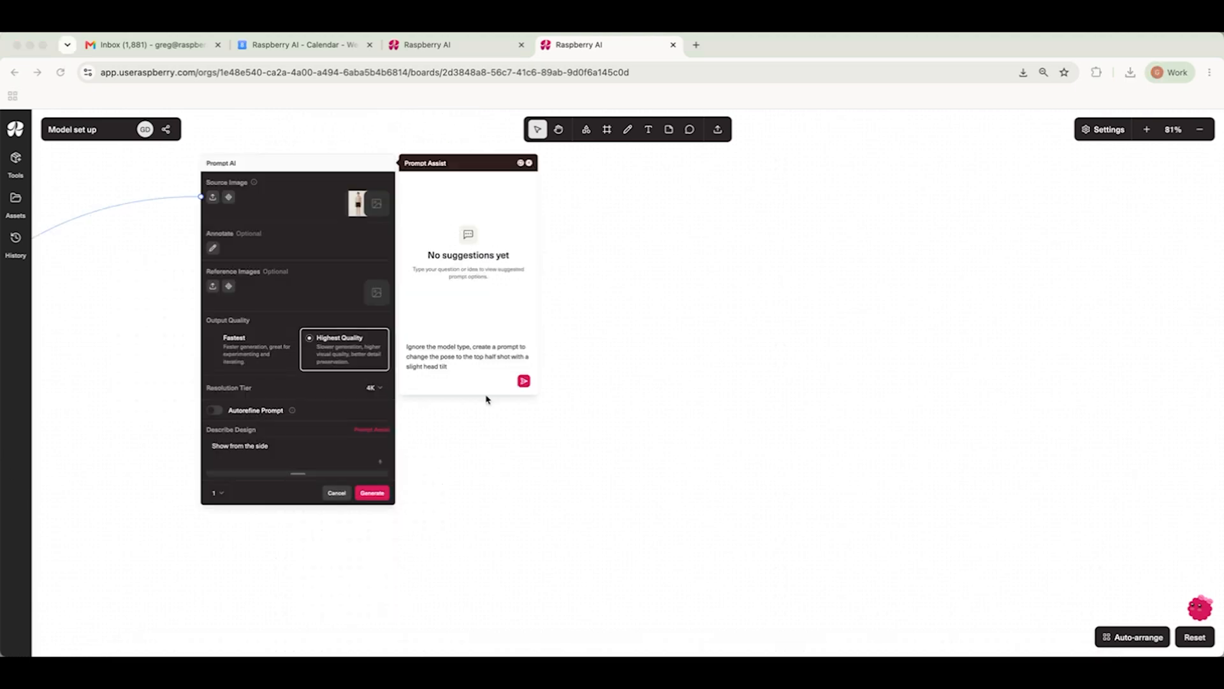
Step: Use Prompt Assist to request a top-half shot with a slight head tilt, apply the suggested prompt and generate
{"action": "left_click", "coordinate": [478, 225]}
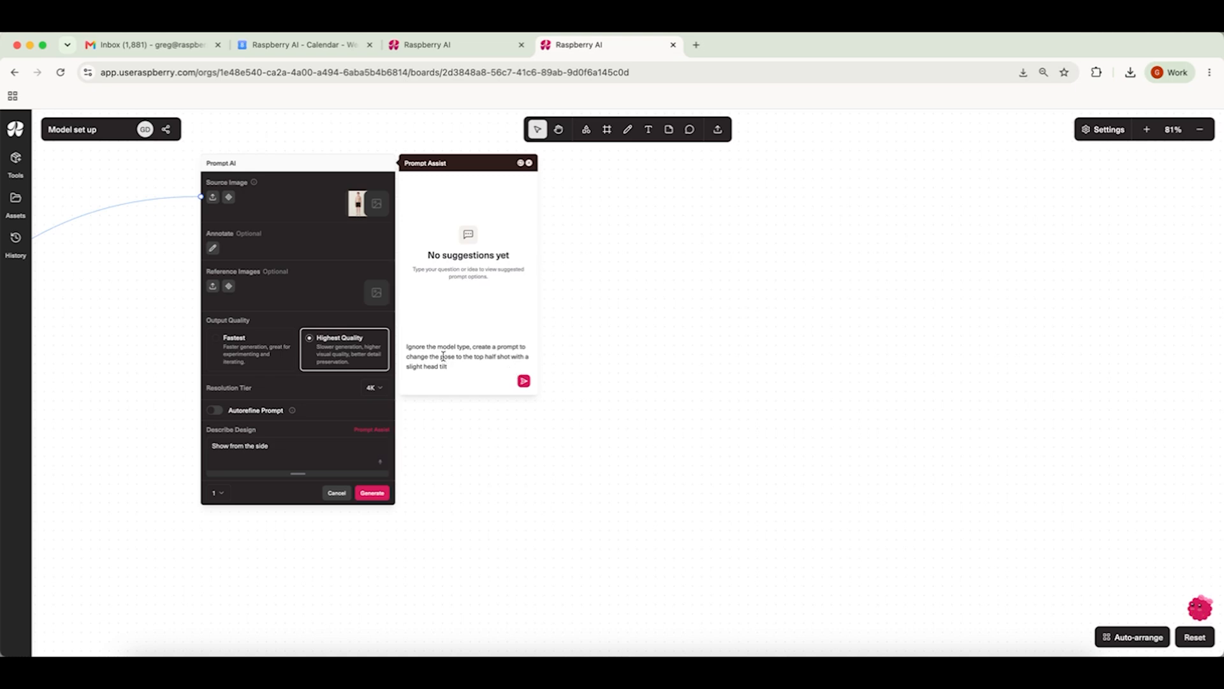
{"action": "left_click", "coordinate": [524, 380]}
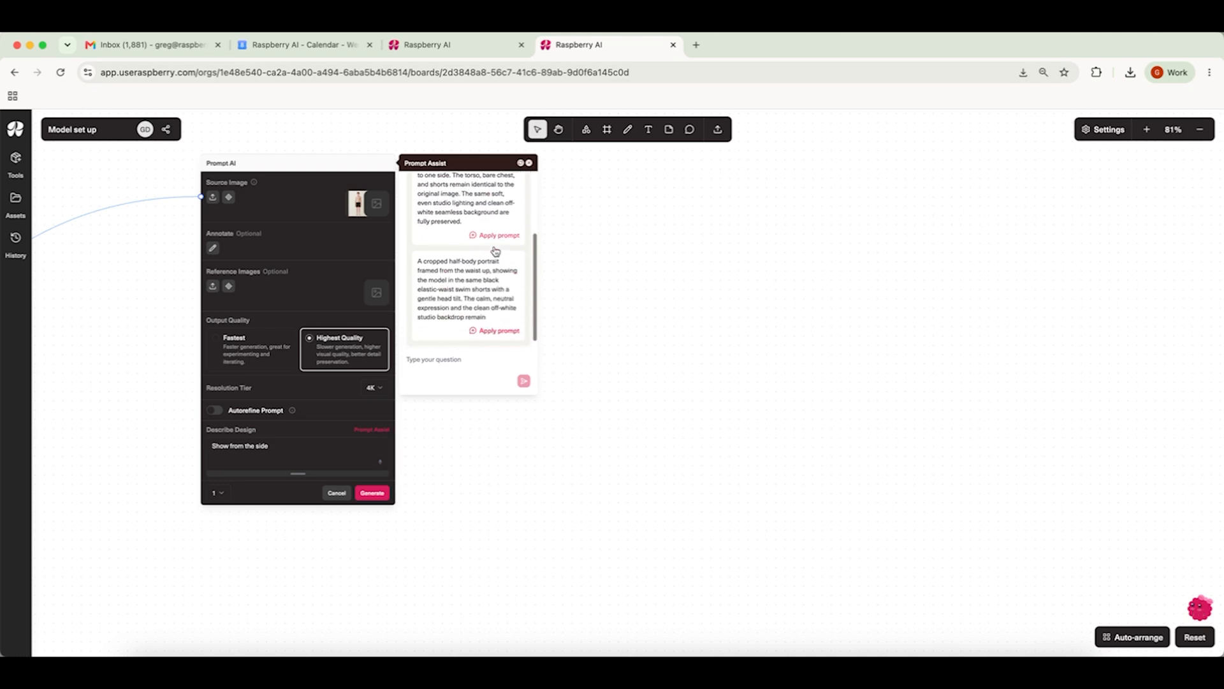
{"action": "left_click", "coordinate": [488, 201]}
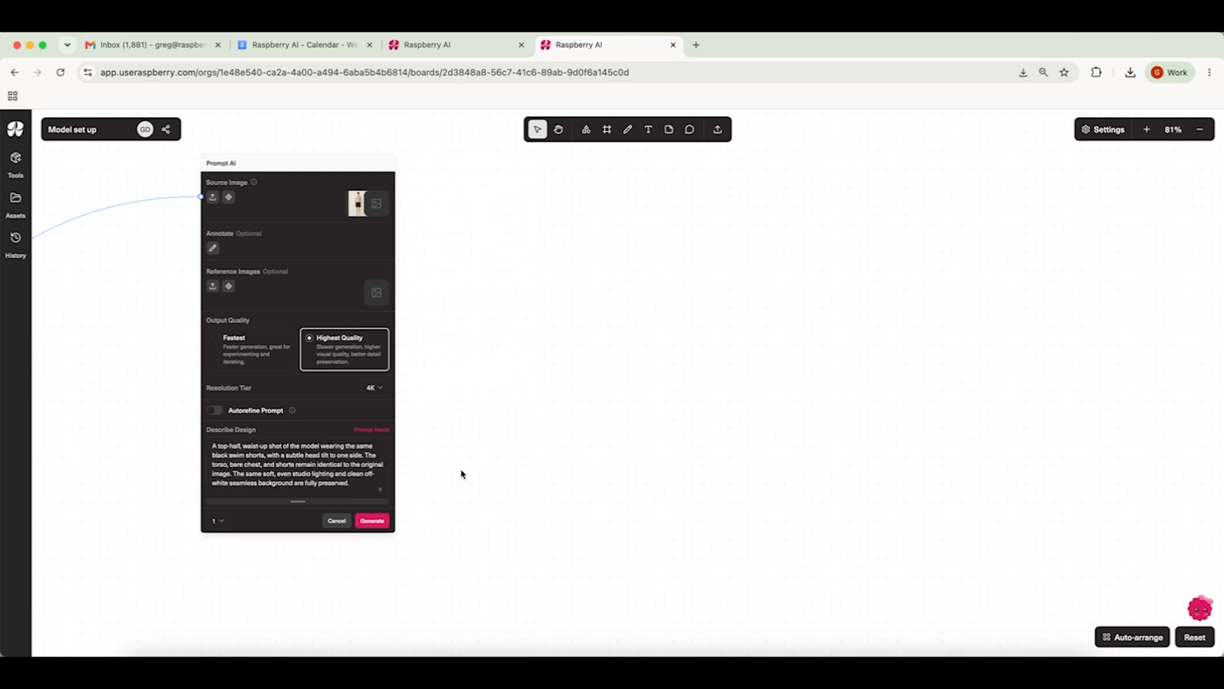
{"action": "left_click", "coordinate": [372, 521]}
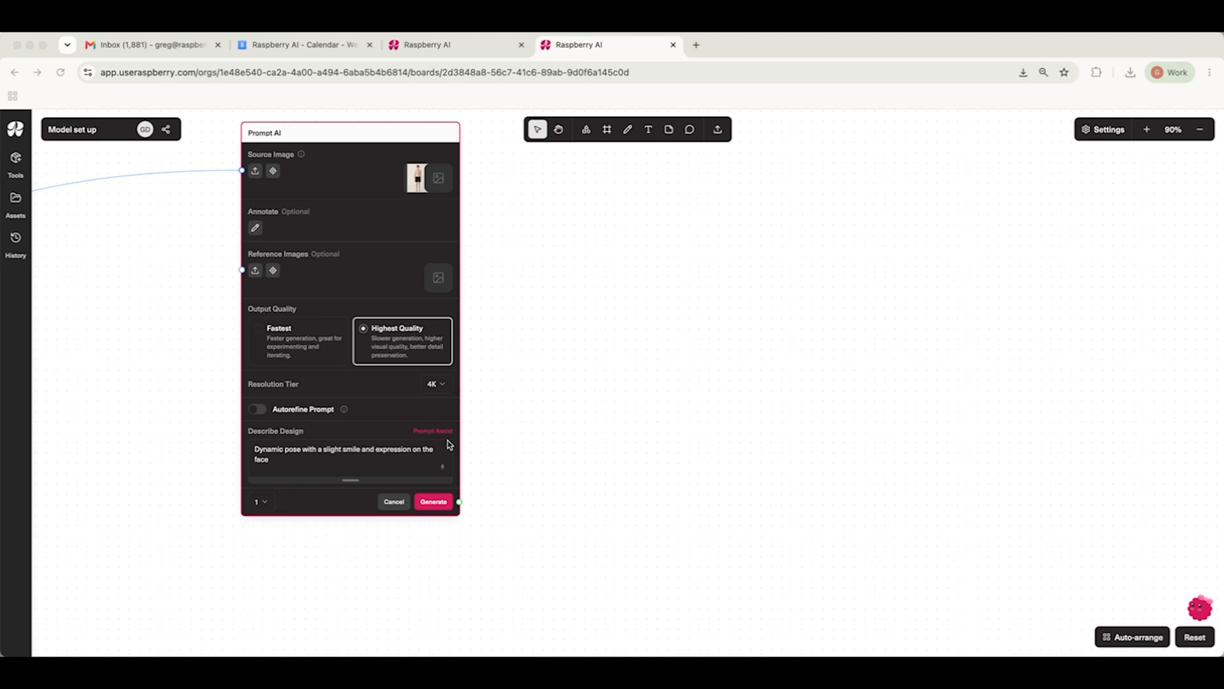
Step: Generate one image with the prompt 'Dynamic pose with a slight smile and expression on the face'
{"action": "left_click", "coordinate": [335, 460]}
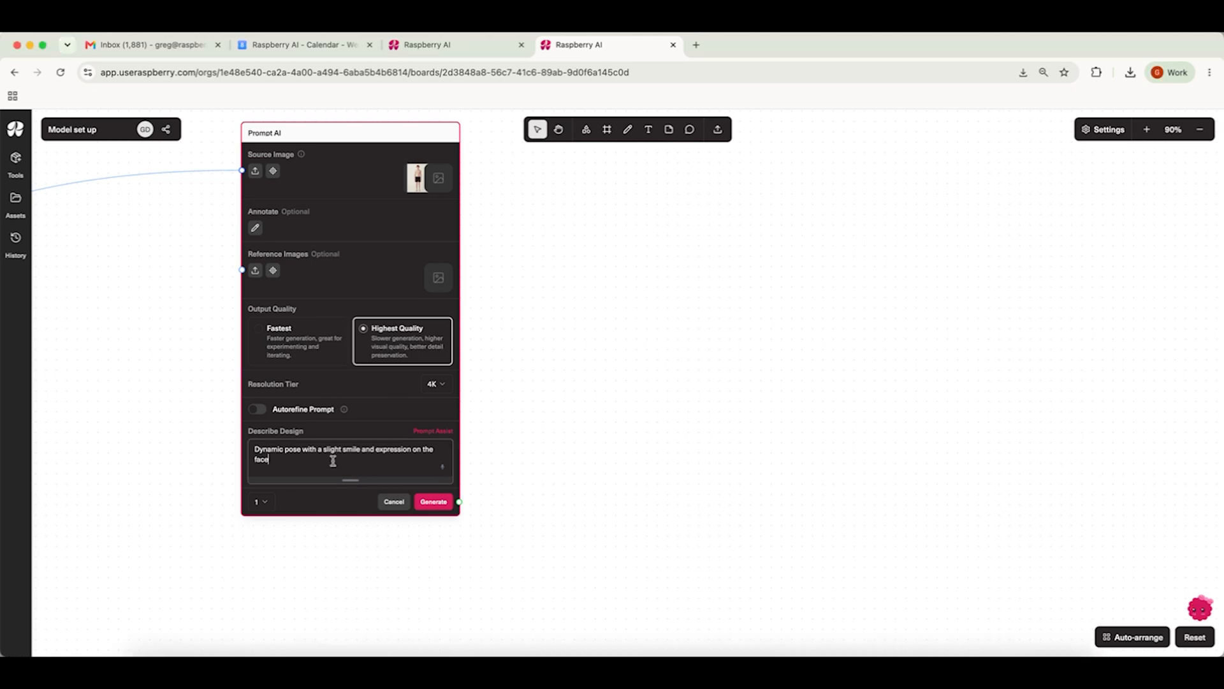
{"action": "left_click", "coordinate": [432, 504]}
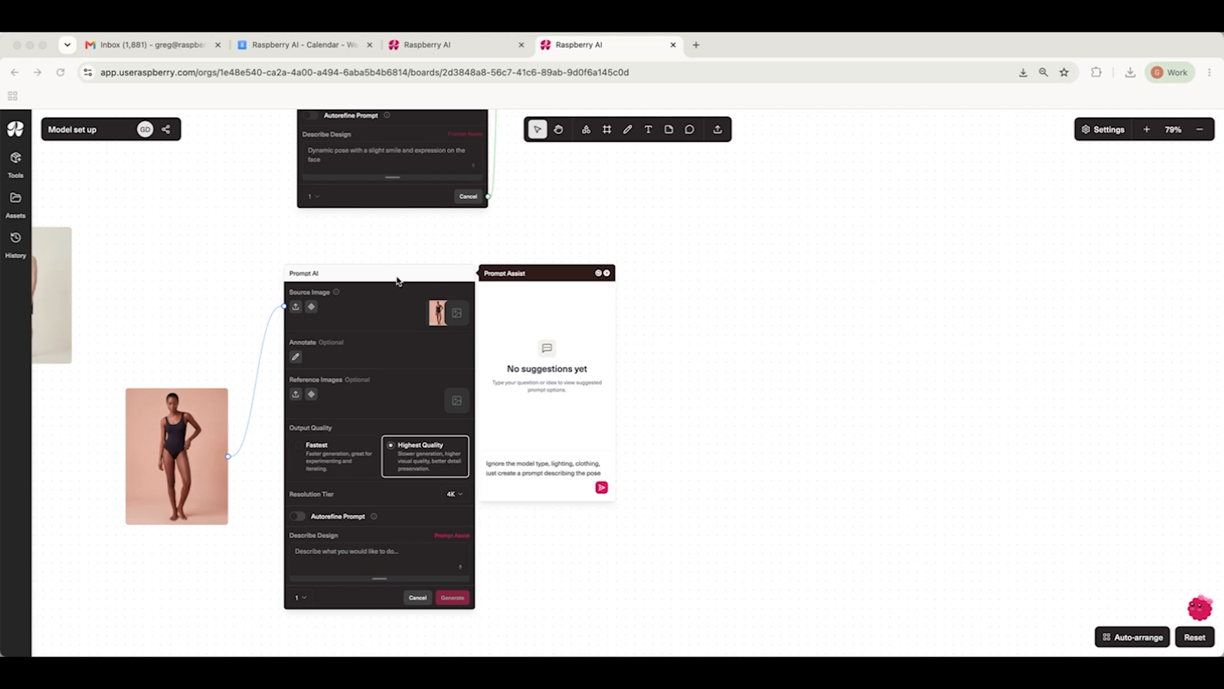
Step: Use Prompt Assist to get a prompt describing only the pose, apply the full-body front-facing pose prompt and generate
{"action": "left_click", "coordinate": [182, 472]}
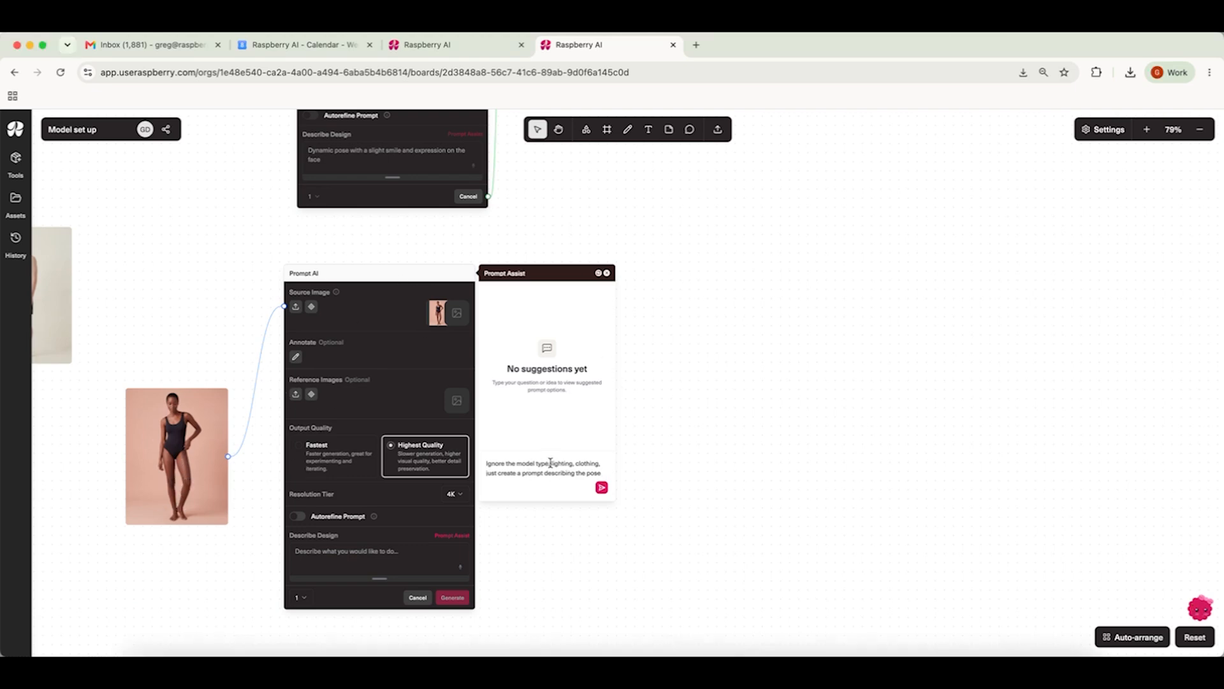
{"action": "left_click", "coordinate": [602, 487]}
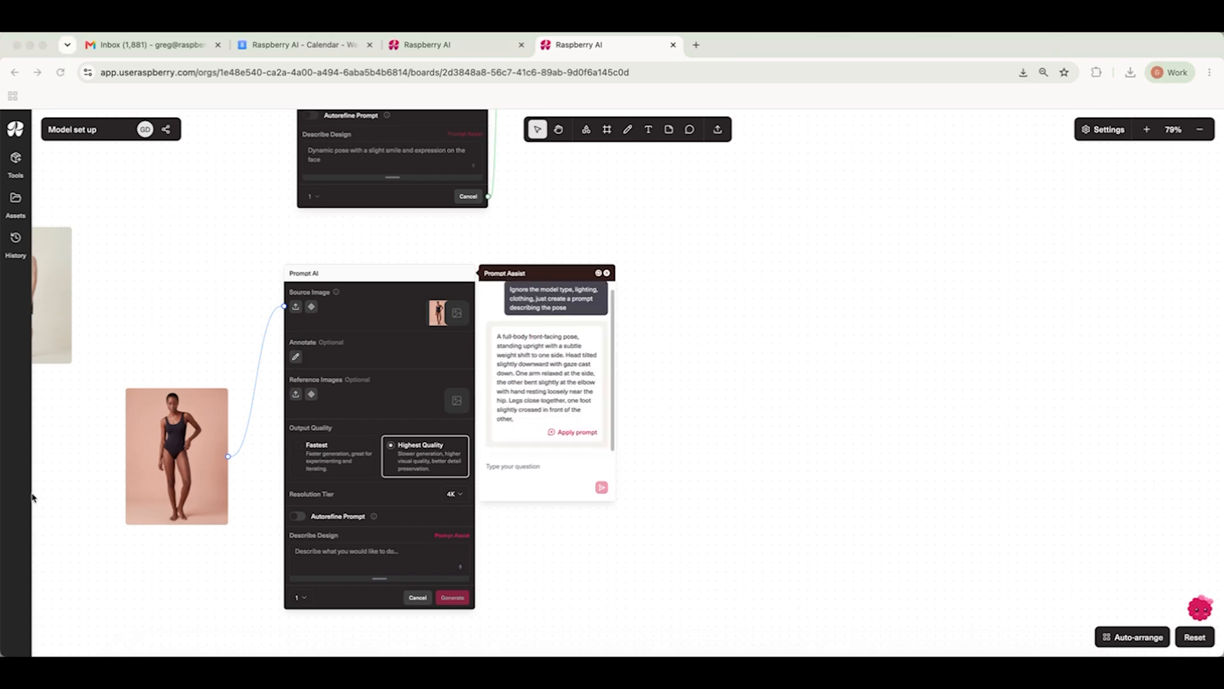
{"action": "left_click", "coordinate": [561, 436]}
{"action": "left_click", "coordinate": [176, 457]}
{"action": "key", "text": "BackSpace"}
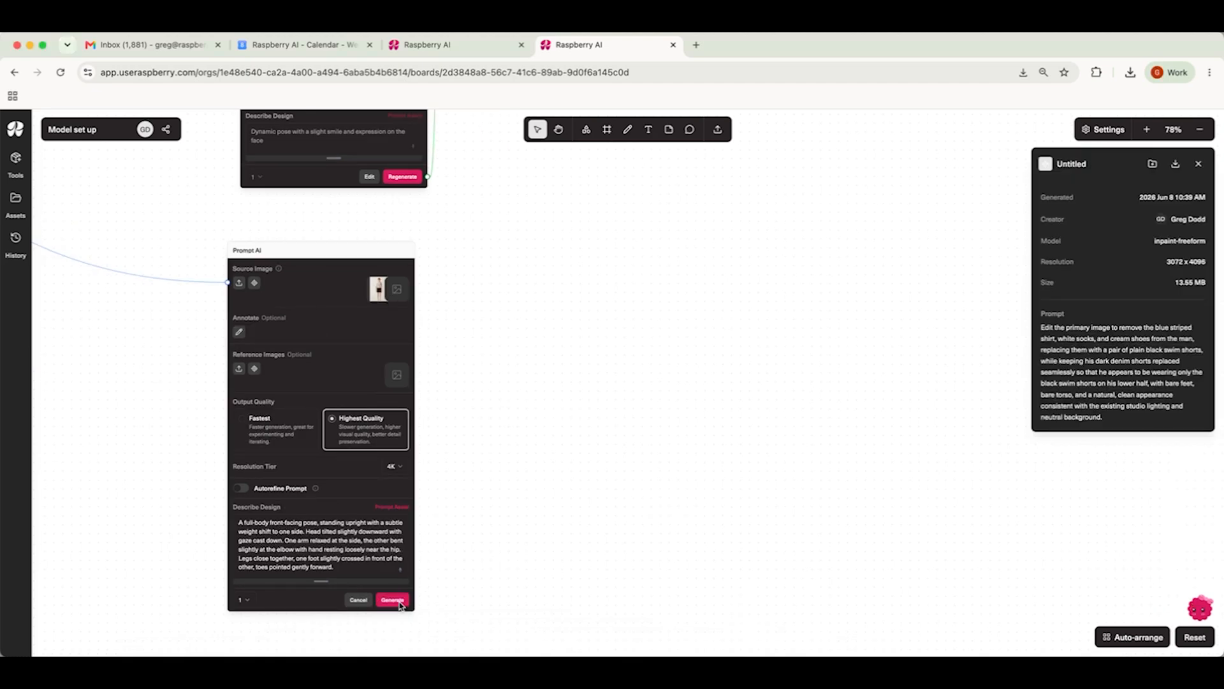
{"action": "left_click", "coordinate": [392, 600]}
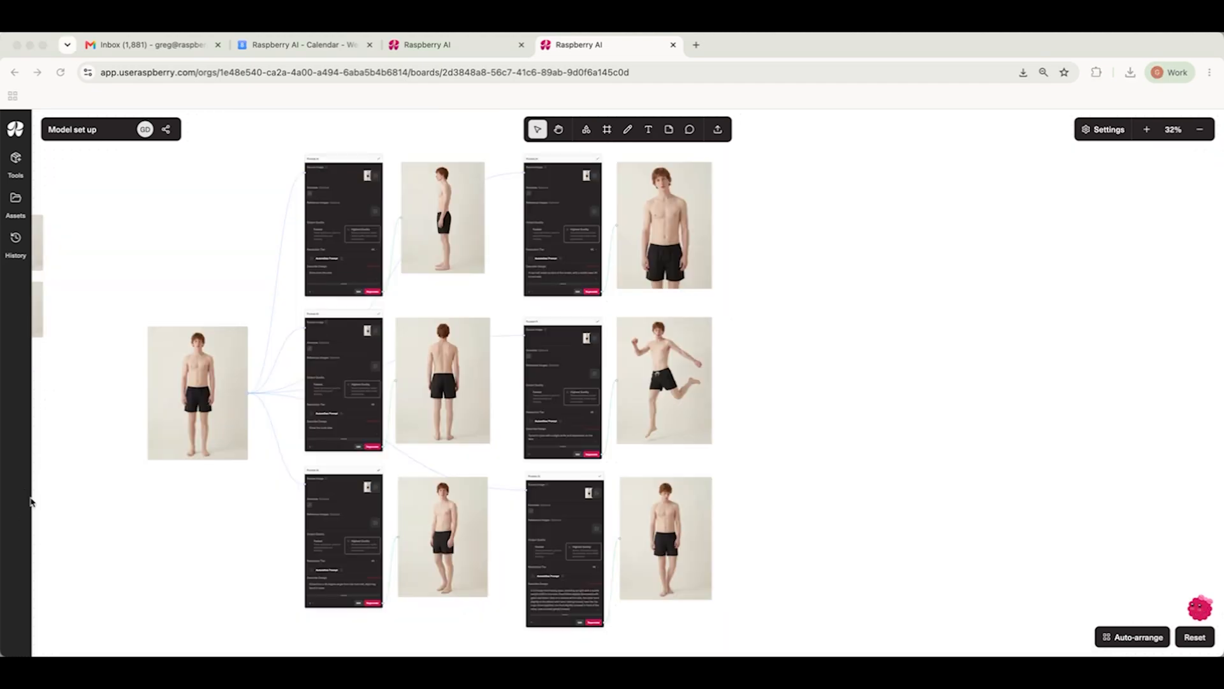
Step: Select the swim-shorts image with all its Prompt AI nodes and results and convert them into a workflow
{"action": "left_click", "coordinate": [146, 206]}
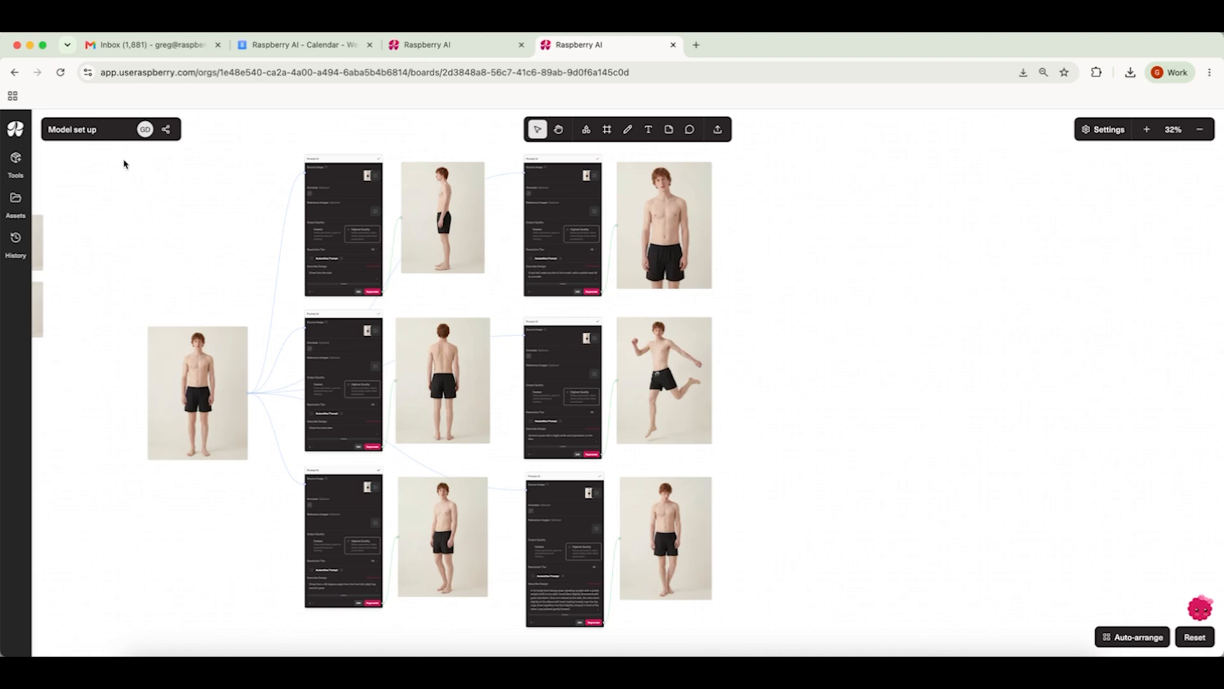
{"action": "left_click_drag", "start_coordinate": [790, 145], "coordinate": [148, 644]}
{"action": "right_click", "coordinate": [260, 252]}
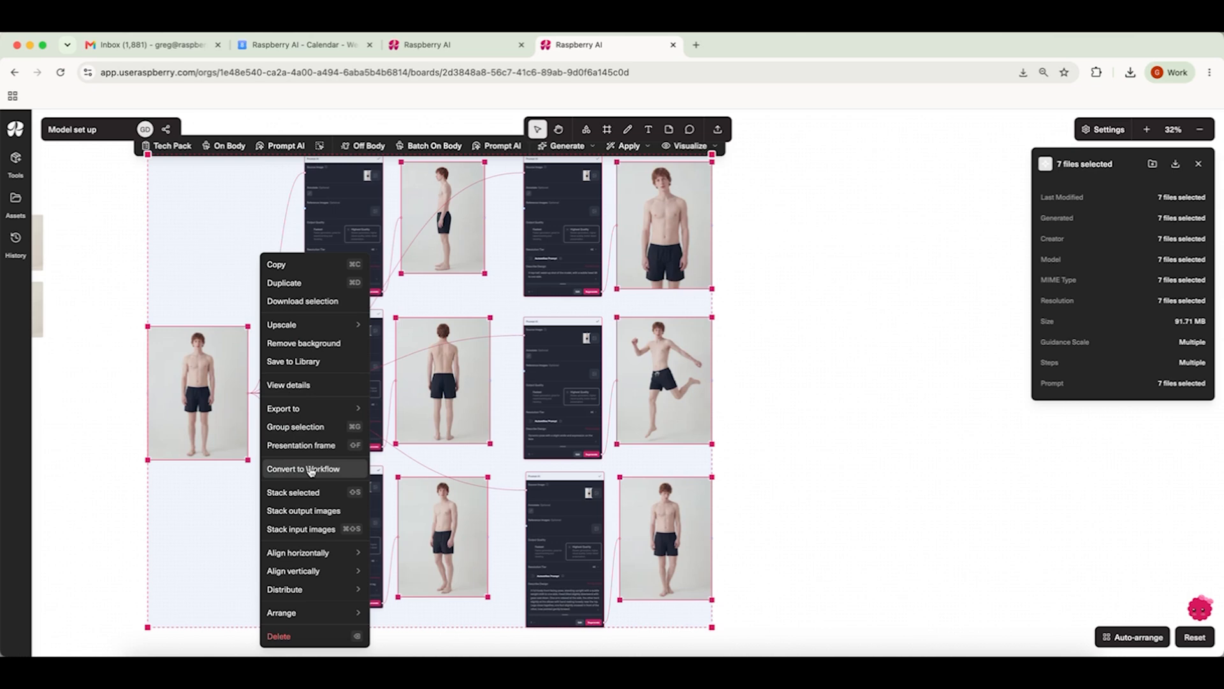
{"action": "left_click", "coordinate": [312, 469]}
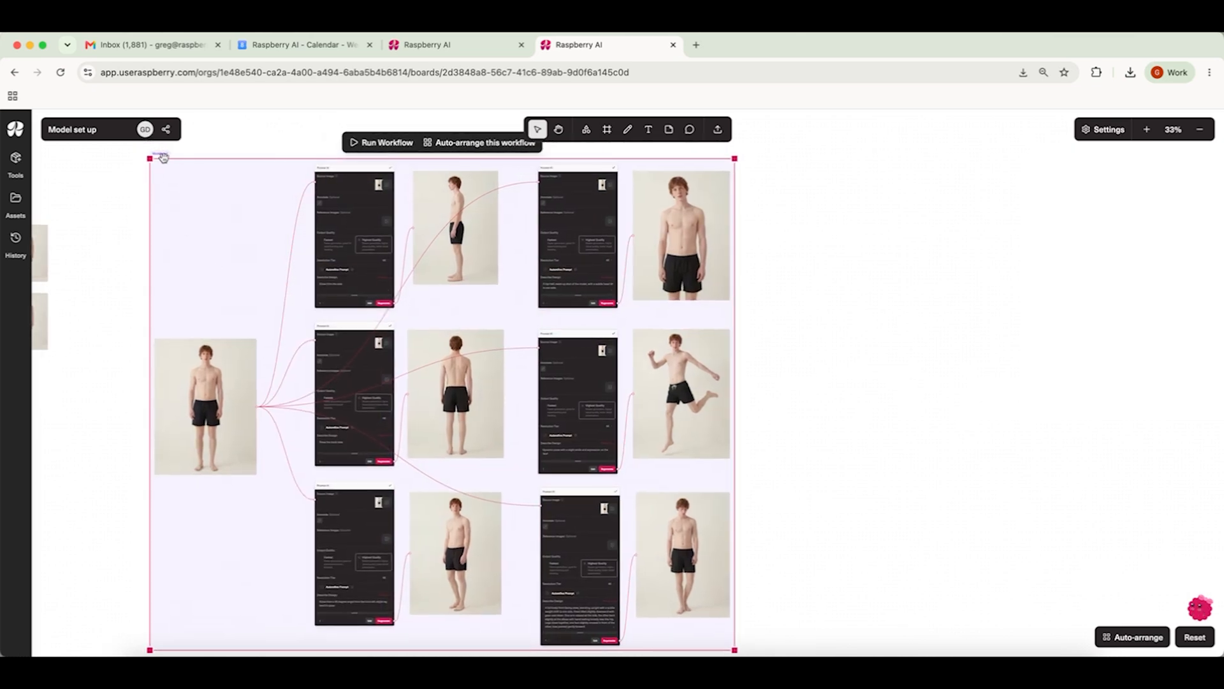
{"action": "double_click", "coordinate": [164, 153]}
{"action": "left_click", "coordinate": [124, 451]}
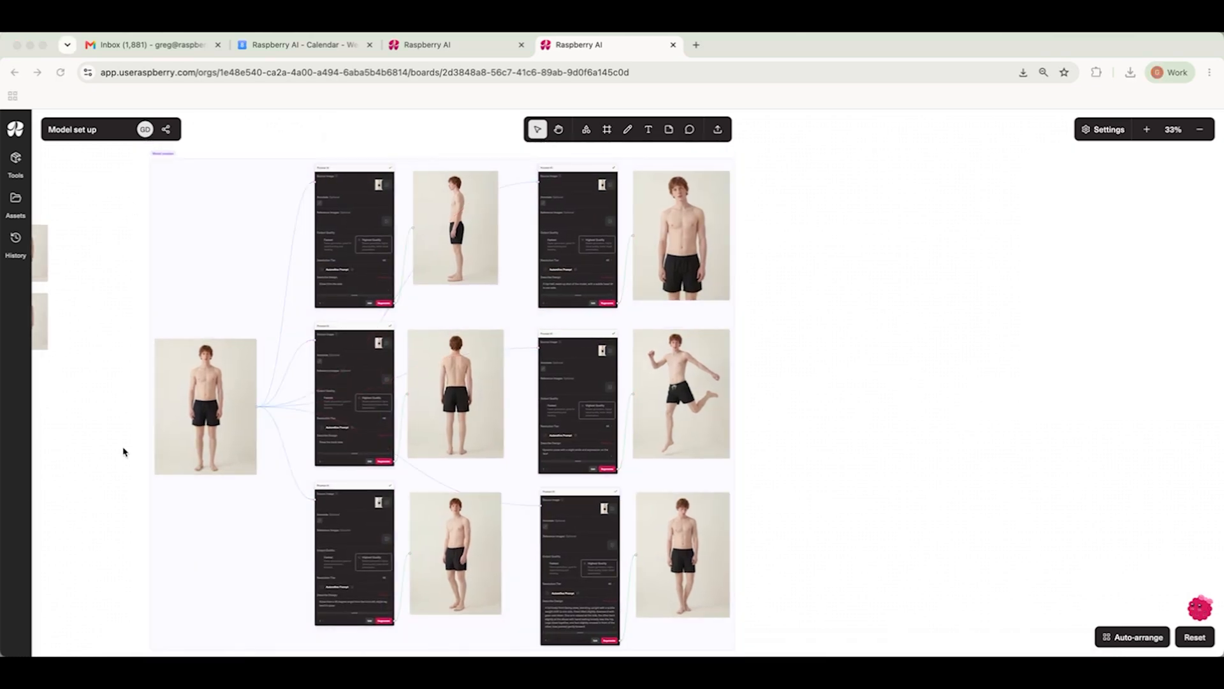
Step: Duplicate the workflow, use the woman in a black swimsuit as its source image, and run it
{"action": "scroll", "coordinate": [124, 452], "scroll_direction": "down", "scroll_amount": 5}
{"action": "left_click_drag", "start_coordinate": [516, 260], "coordinate": [136, 611]}
{"action": "left_click_drag", "start_coordinate": [197, 495], "coordinate": [555, 482], "text": "alt"}
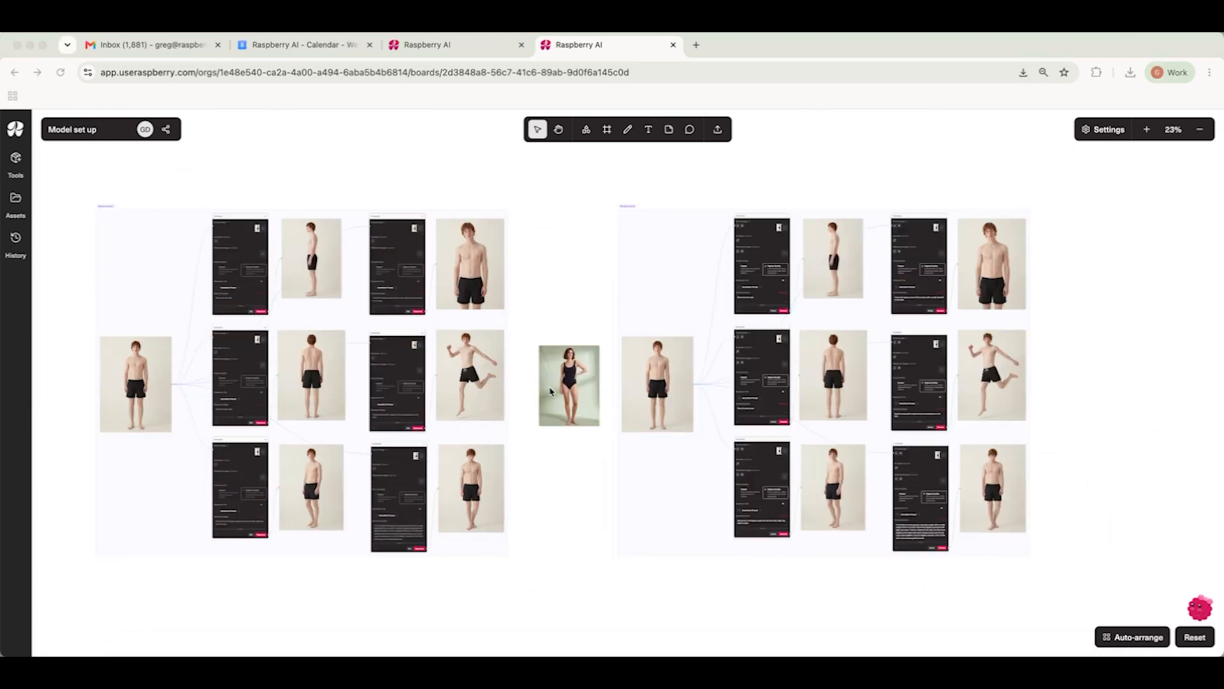
{"action": "left_click", "coordinate": [552, 391]}
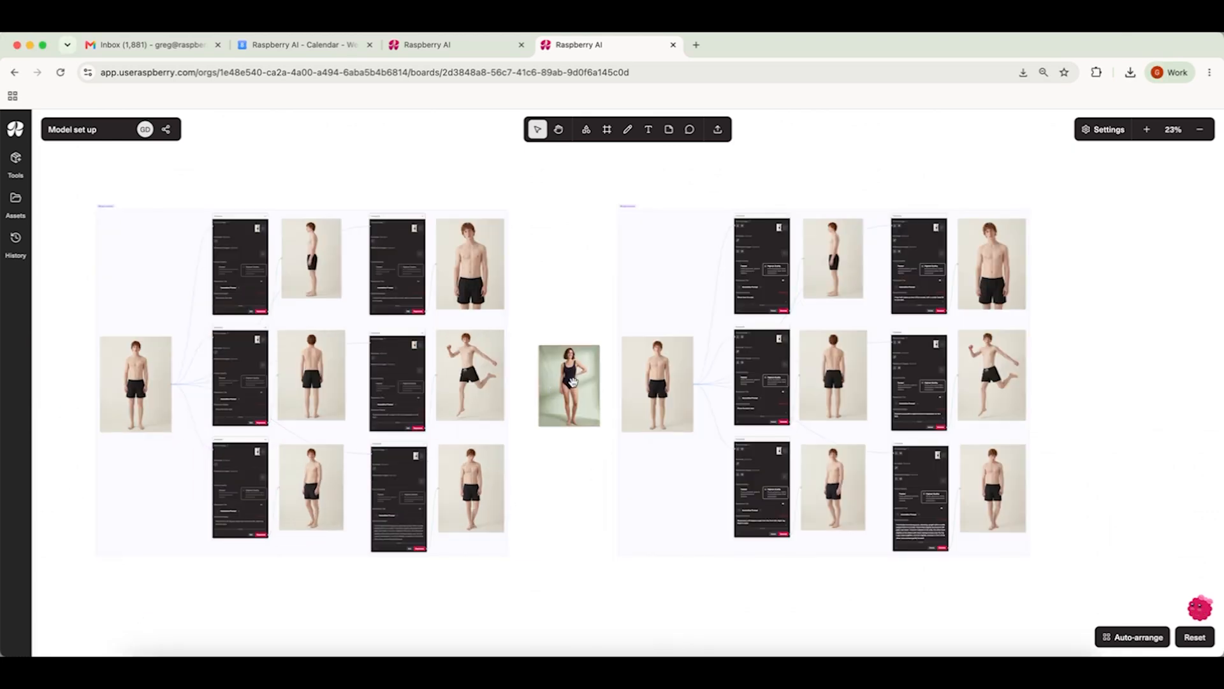
{"action": "left_click_drag", "start_coordinate": [602, 384], "coordinate": [662, 374]}
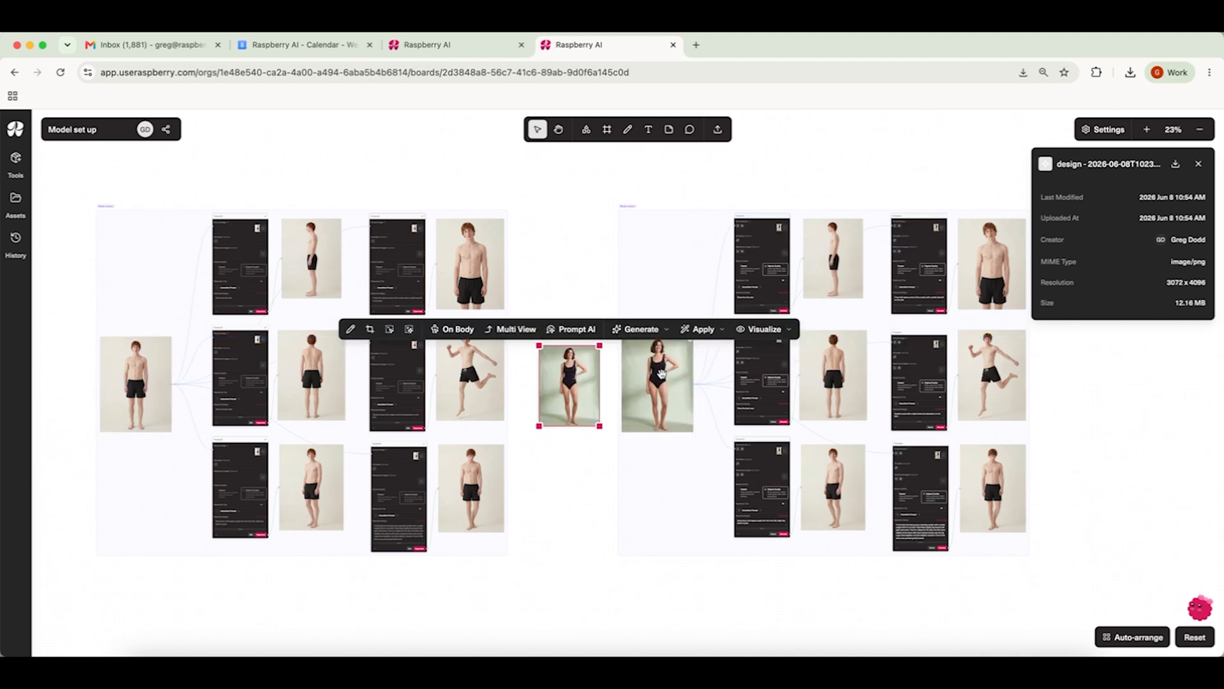
{"action": "left_click", "coordinate": [675, 273]}
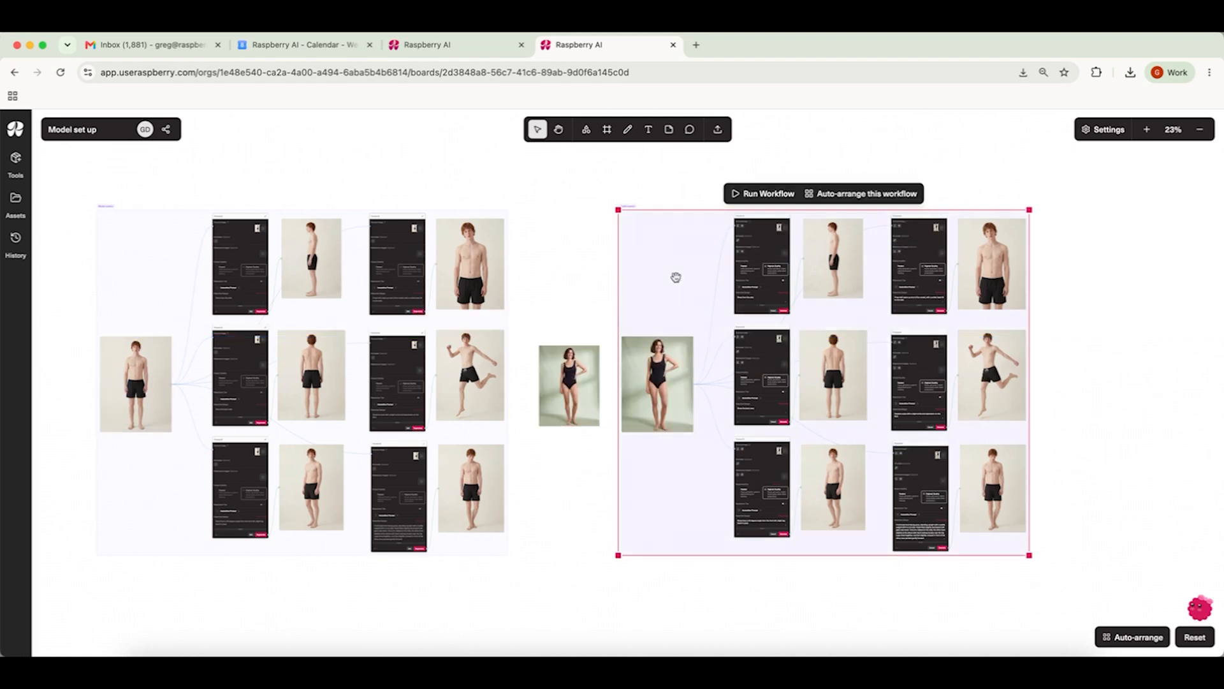
{"action": "left_click", "coordinate": [738, 194]}
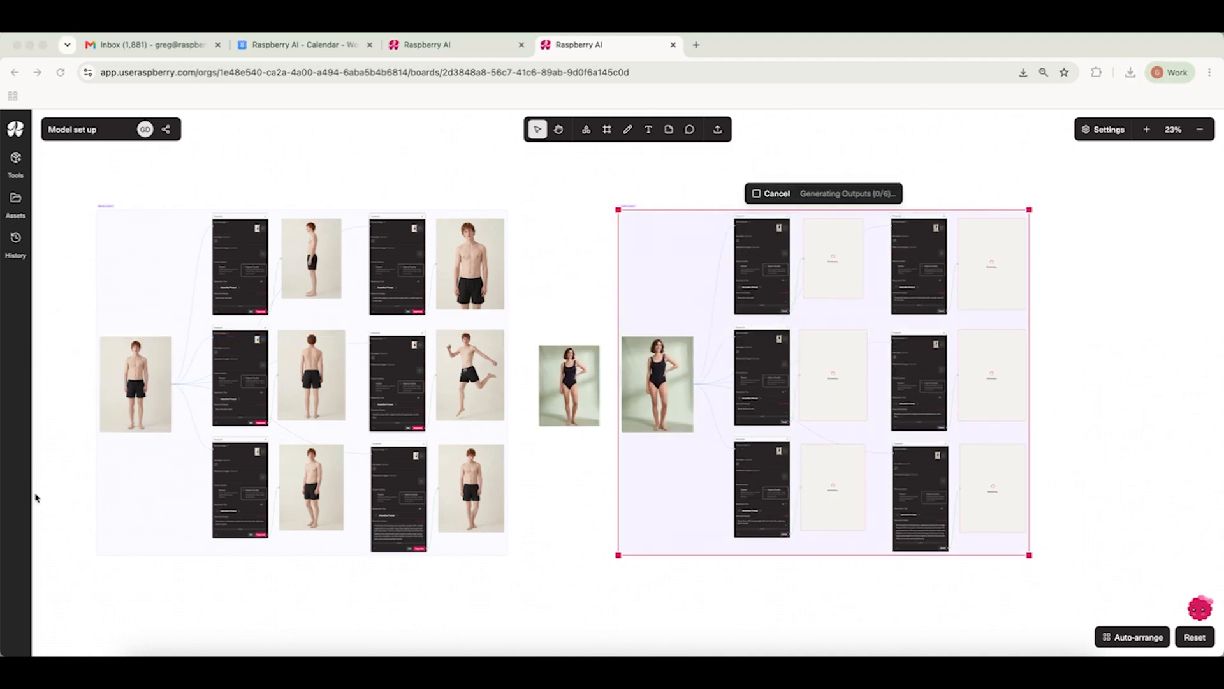